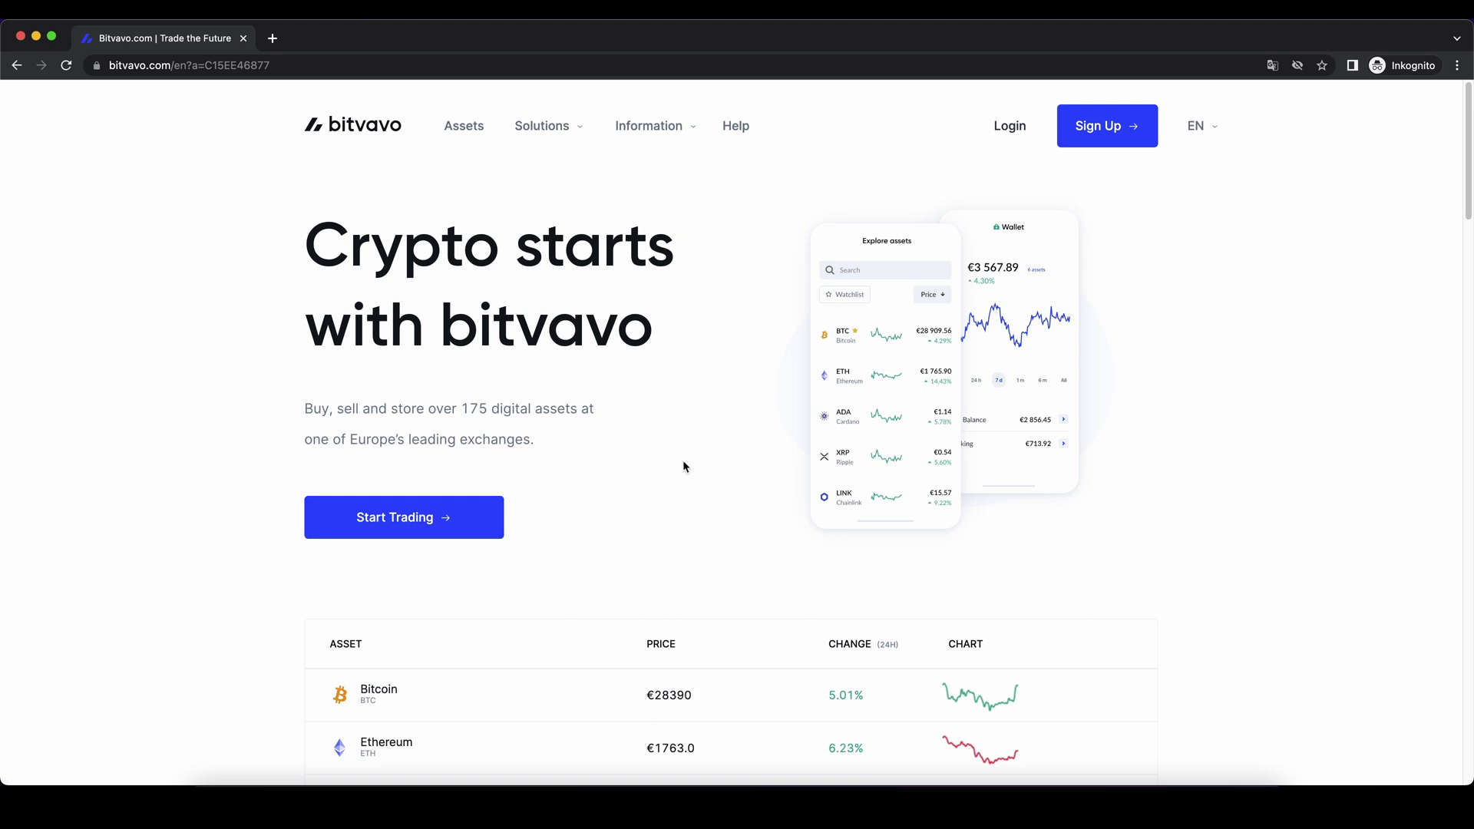
{"action": "left_click", "coordinate": [379, 519]}
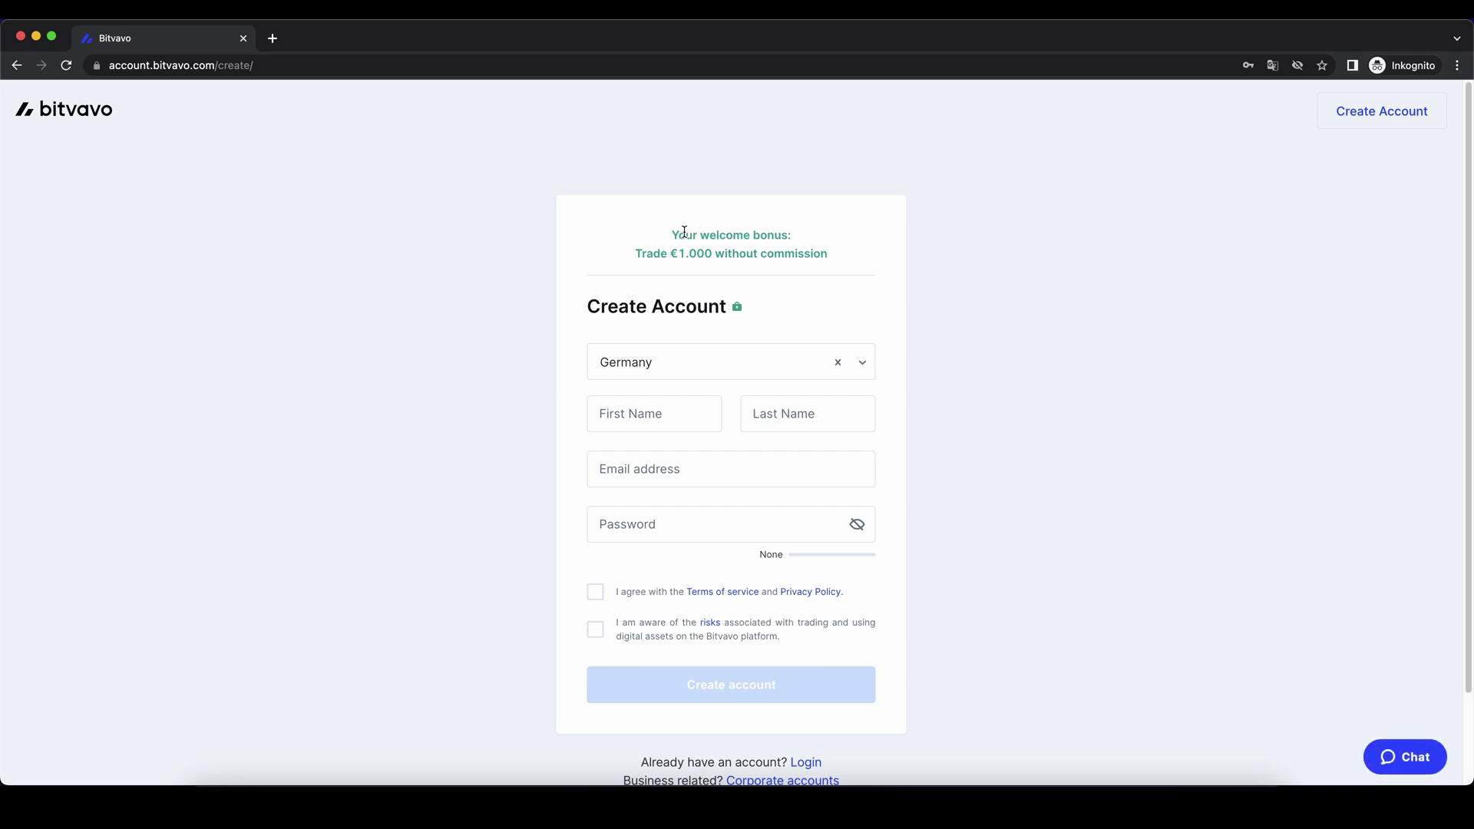
{"action": "left_click_drag", "start_coordinate": [672, 232], "coordinate": [787, 232]}
{"action": "left_click", "coordinate": [705, 253]}
{"action": "left_click_drag", "start_coordinate": [678, 253], "coordinate": [868, 259]}
{"action": "left_click", "coordinate": [901, 260]}
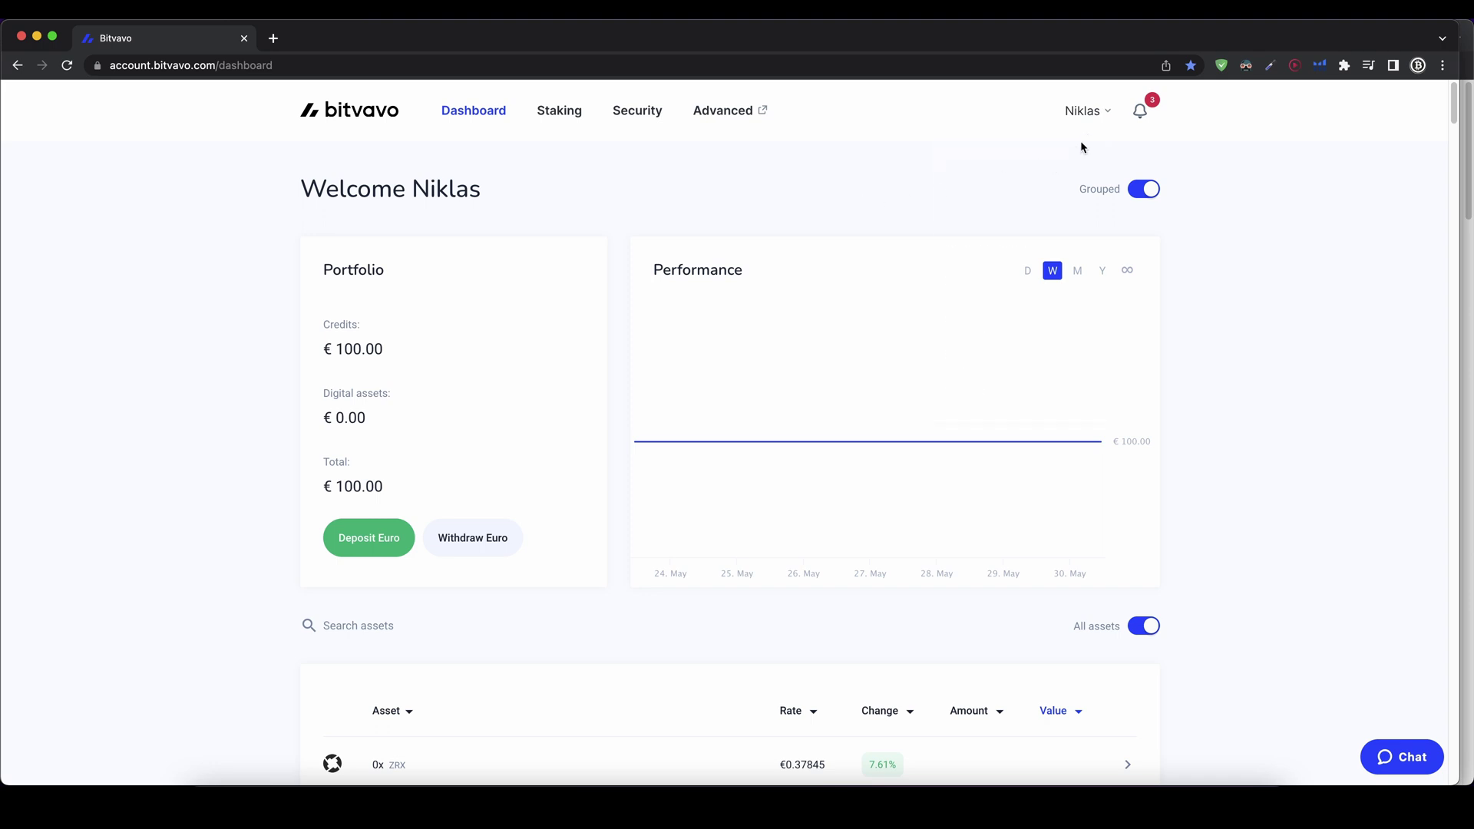
Open the Verification page from the account name dropdown.
{"action": "mouse_move", "coordinate": [1089, 127]}
{"action": "left_click", "coordinate": [979, 161]}
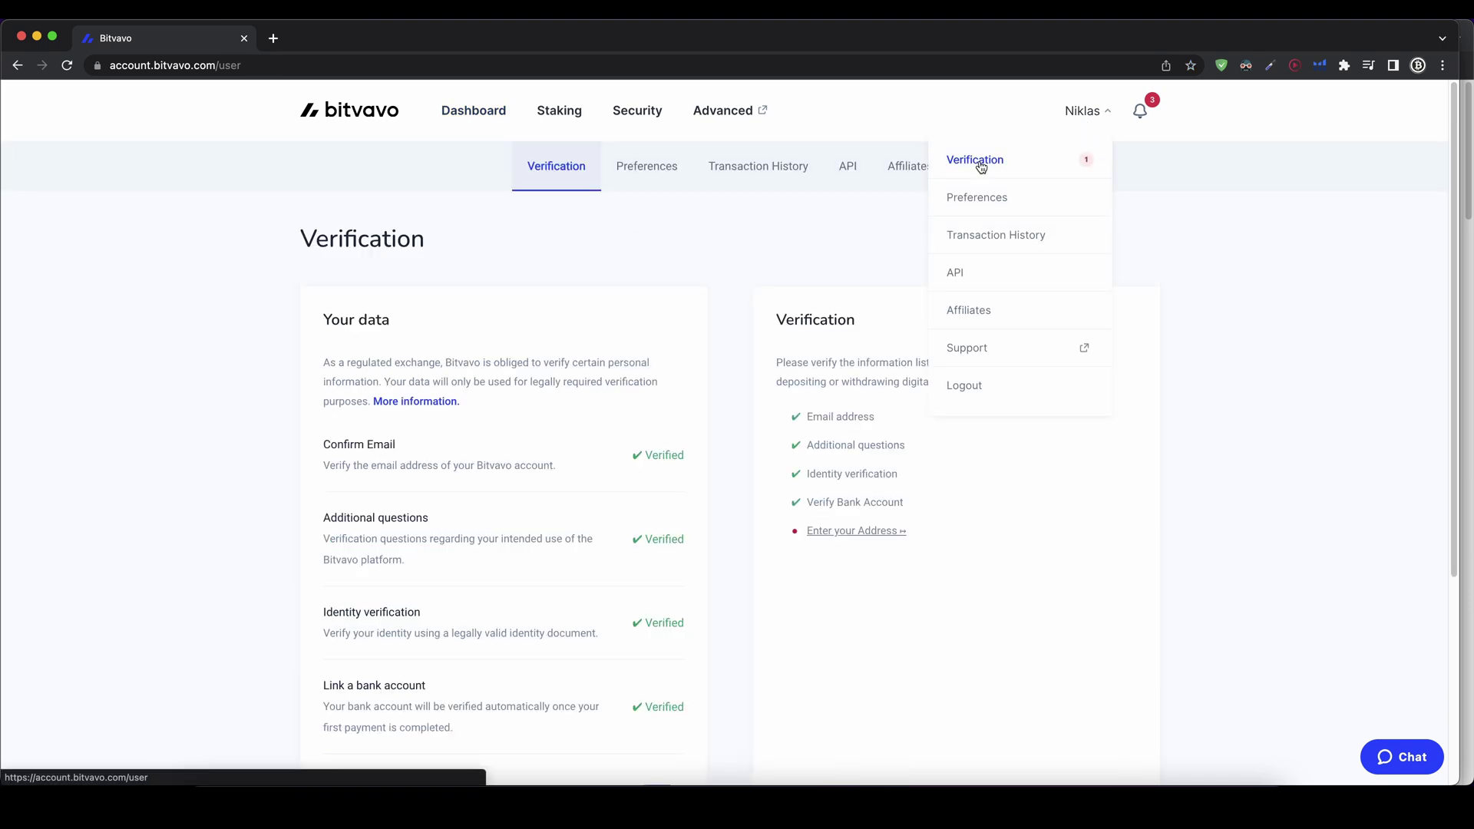
{"action": "scroll", "coordinate": [530, 306], "scroll_direction": "down", "scroll_amount": 2}
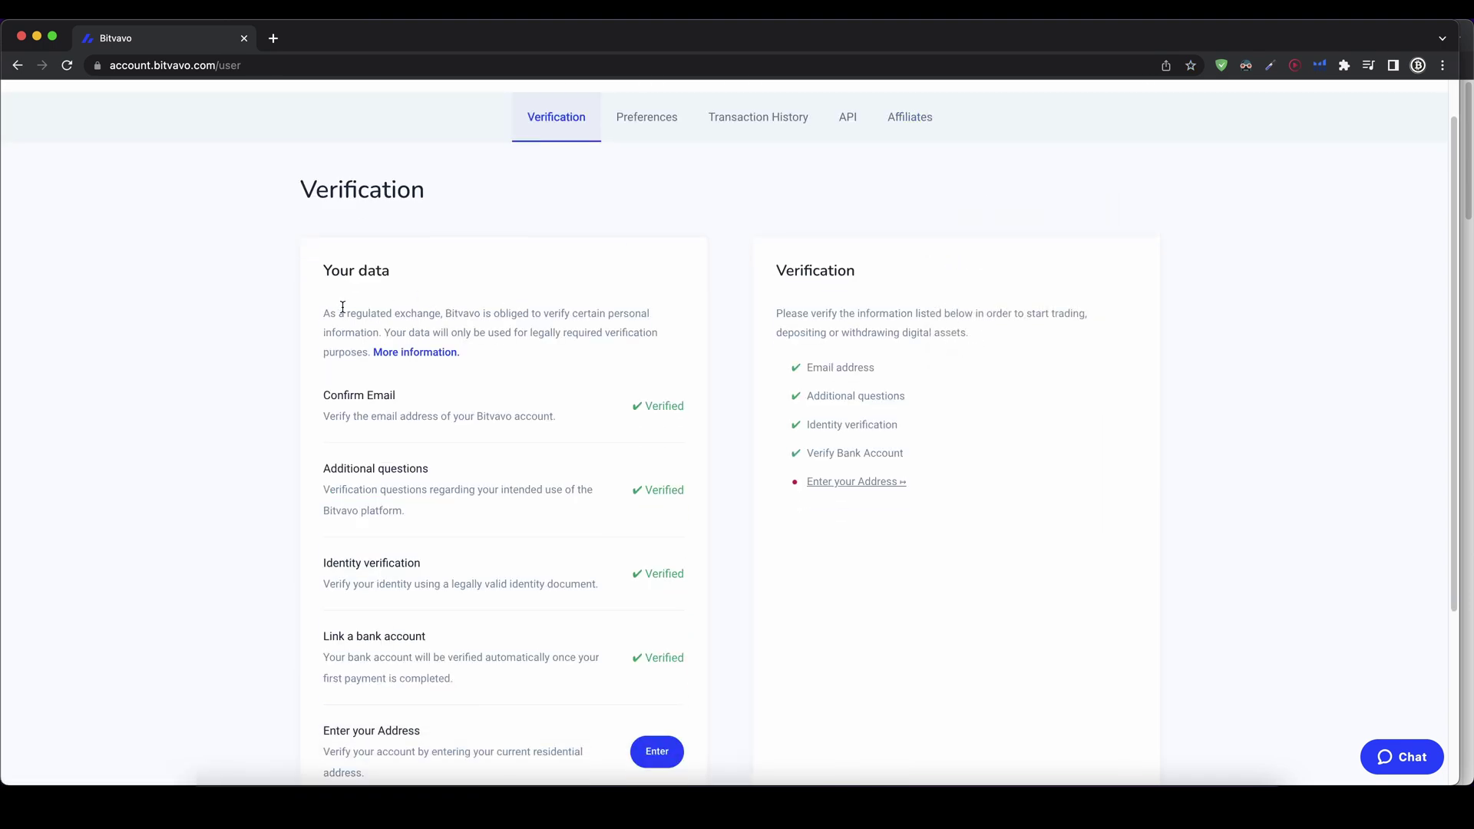
{"action": "scroll", "coordinate": [343, 308], "scroll_direction": "down", "scroll_amount": 1}
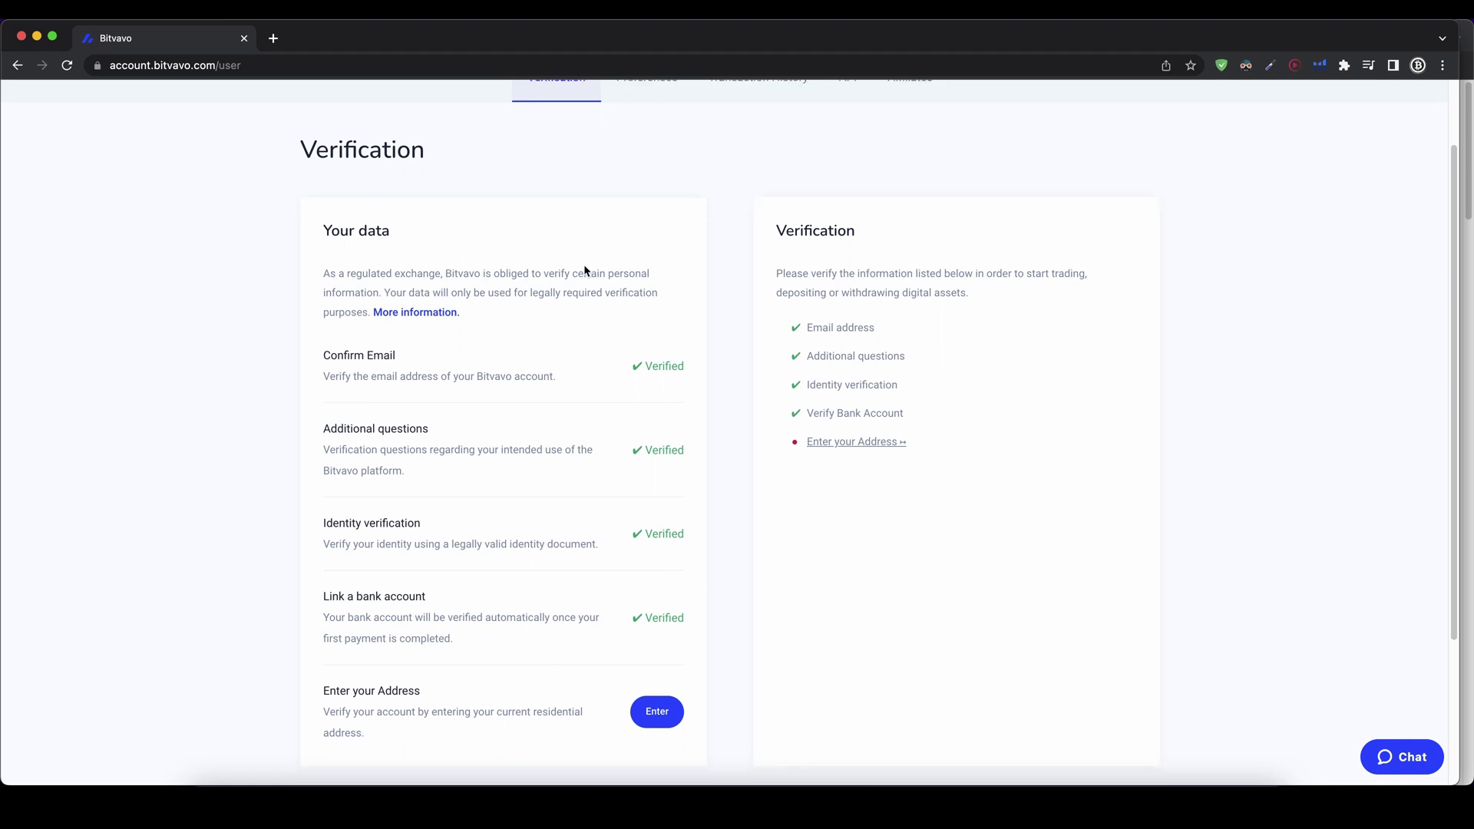
Review the Confirm Email, Additional questions and Identity verification rows.
{"action": "left_click_drag", "start_coordinate": [398, 376], "coordinate": [633, 379]}
{"action": "left_click", "coordinate": [497, 372]}
{"action": "left_click_drag", "start_coordinate": [353, 450], "coordinate": [501, 459]}
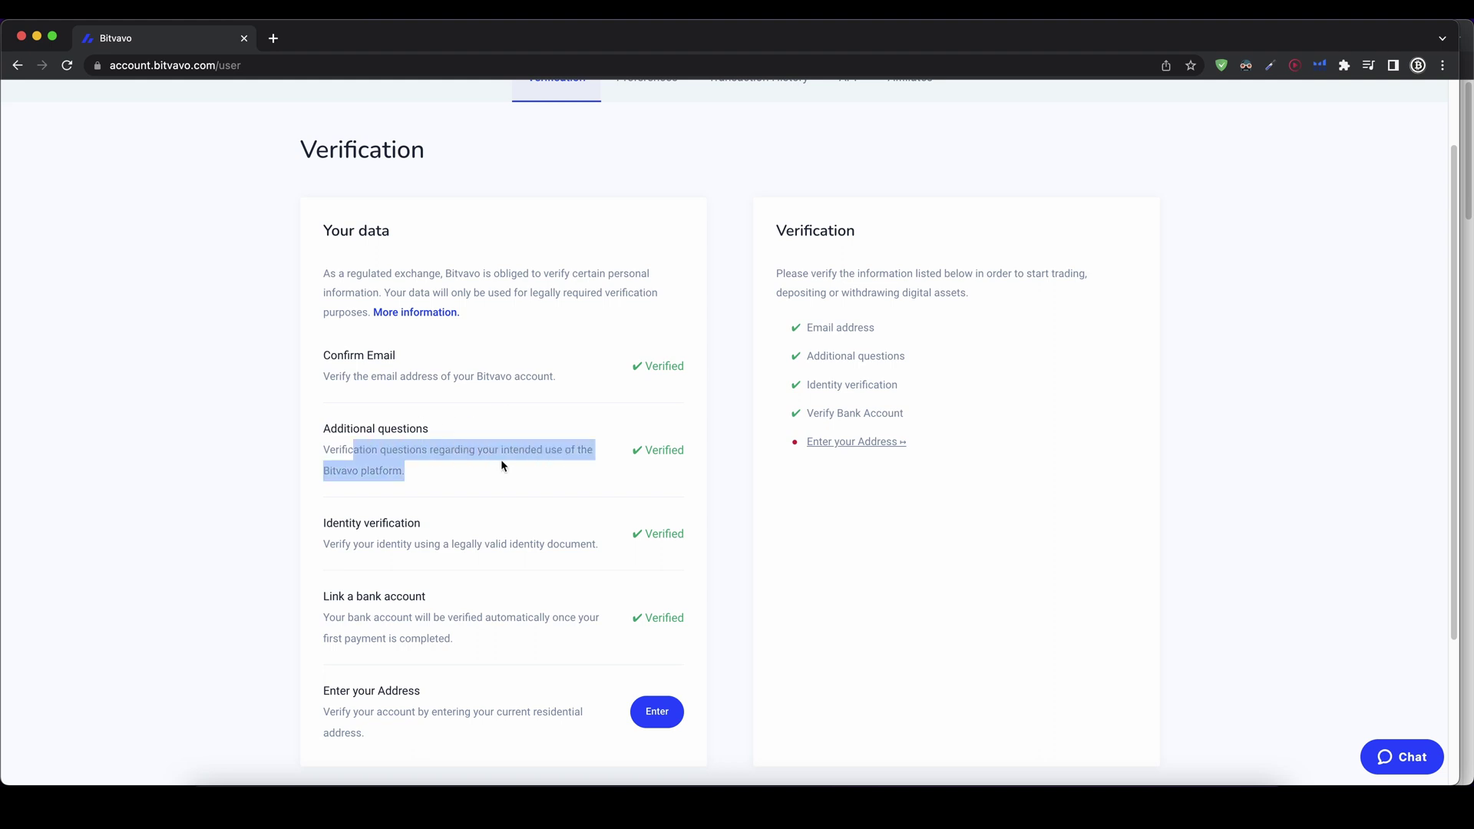
{"action": "left_click", "coordinate": [442, 472]}
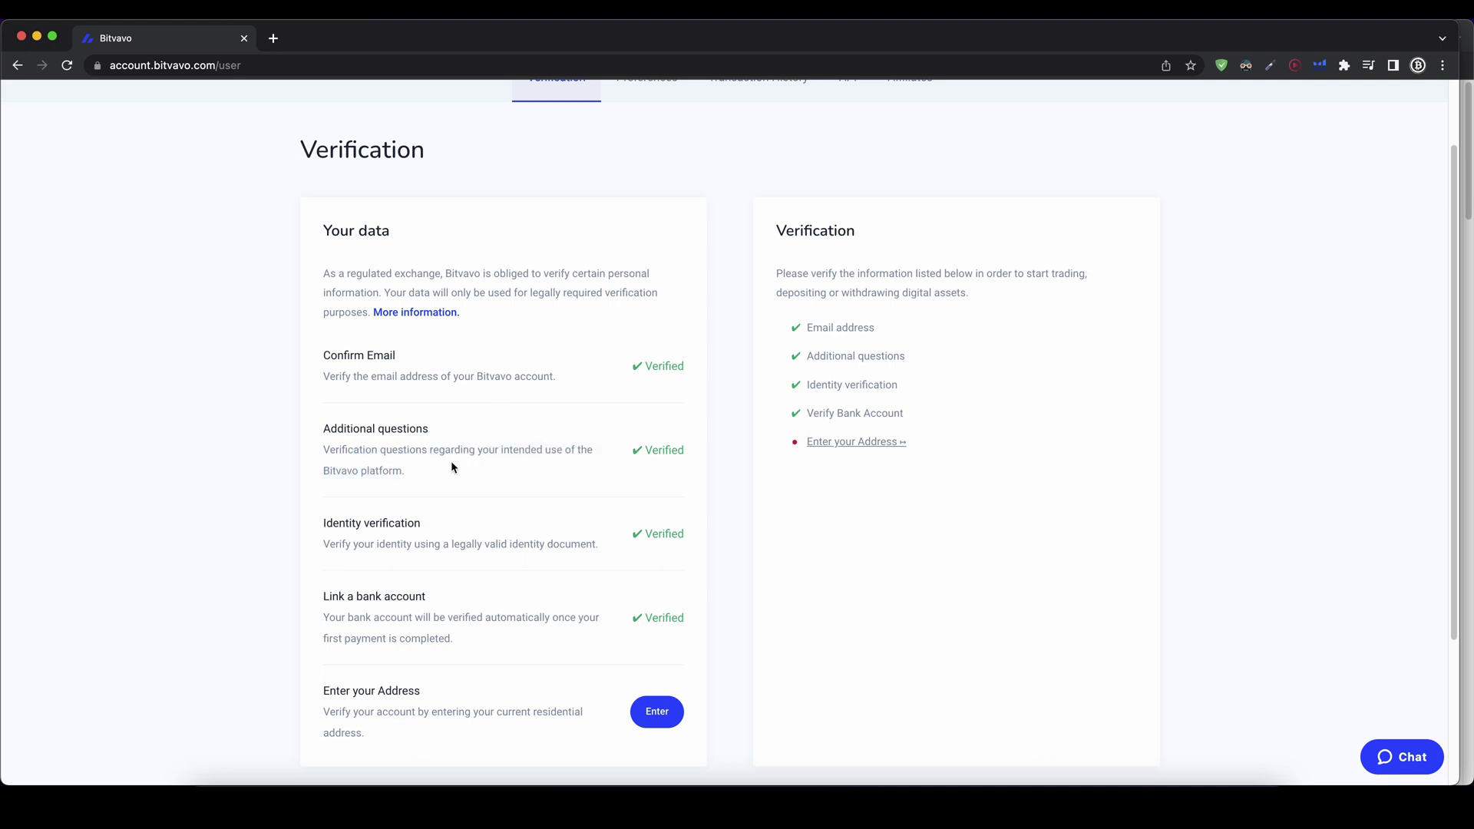
{"action": "left_click_drag", "start_coordinate": [325, 525], "coordinate": [458, 535]}
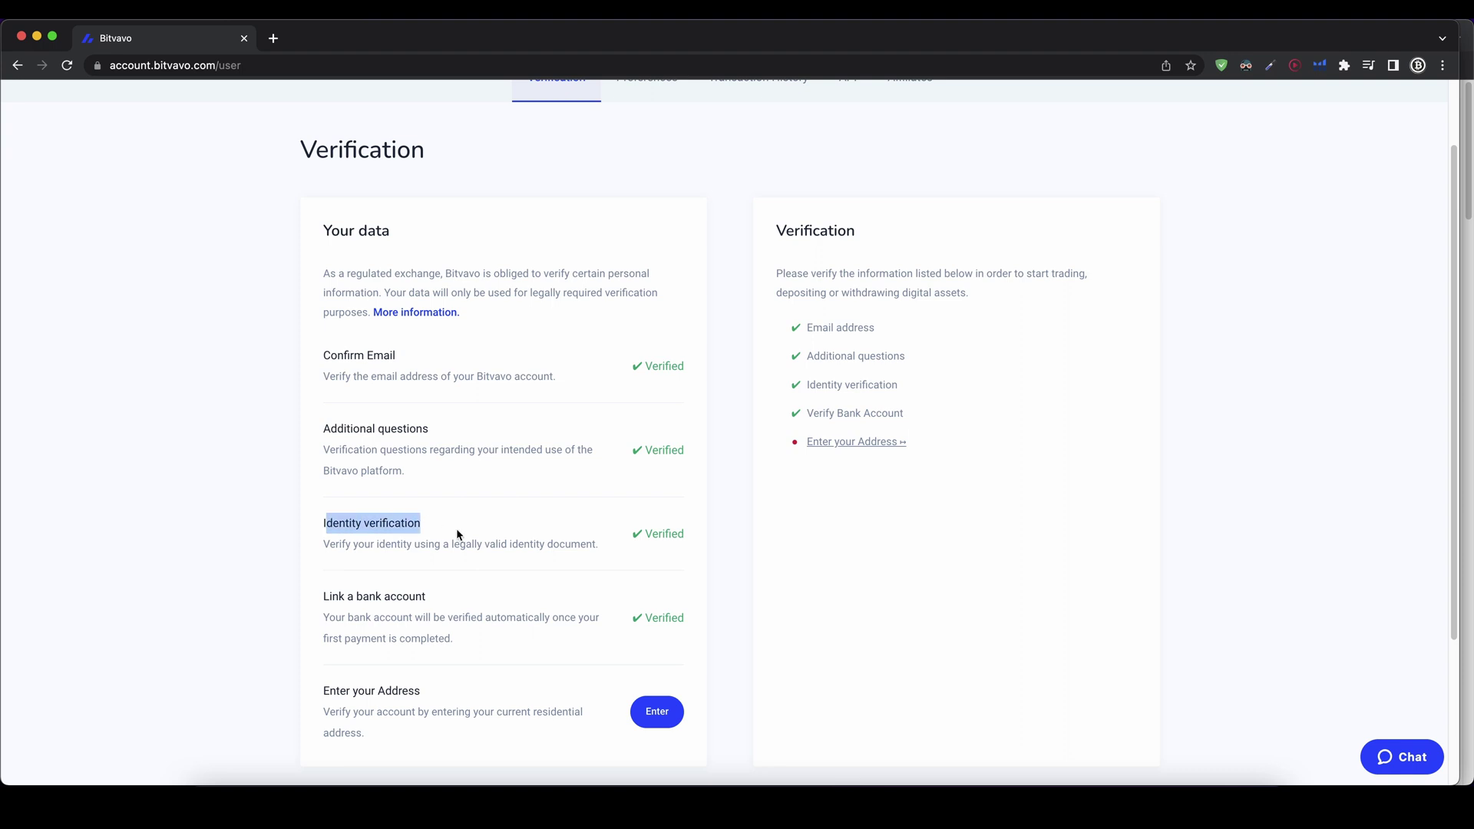
{"action": "left_click", "coordinate": [392, 543]}
{"action": "left_click_drag", "start_coordinate": [359, 546], "coordinate": [323, 358]}
{"action": "left_click", "coordinate": [467, 363]}
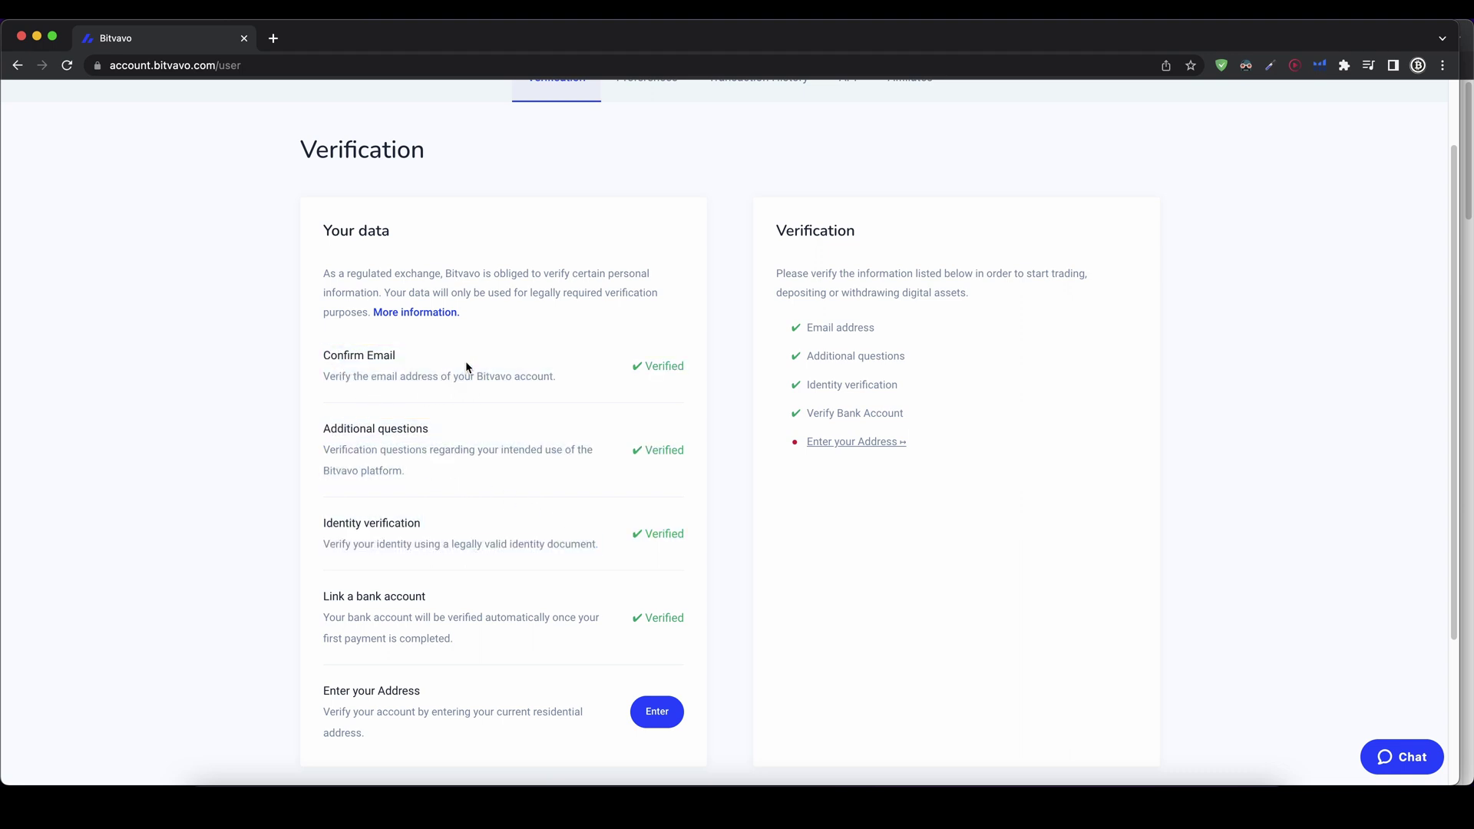
Check the bank account is Verified and the address step is still pending.
{"action": "left_click_drag", "start_coordinate": [326, 590], "coordinate": [694, 620]}
{"action": "left_click", "coordinate": [693, 625]}
{"action": "left_click_drag", "start_coordinate": [688, 620], "coordinate": [602, 615]}
{"action": "left_click_drag", "start_coordinate": [324, 687], "coordinate": [413, 708]}
{"action": "left_click", "coordinate": [413, 722]}
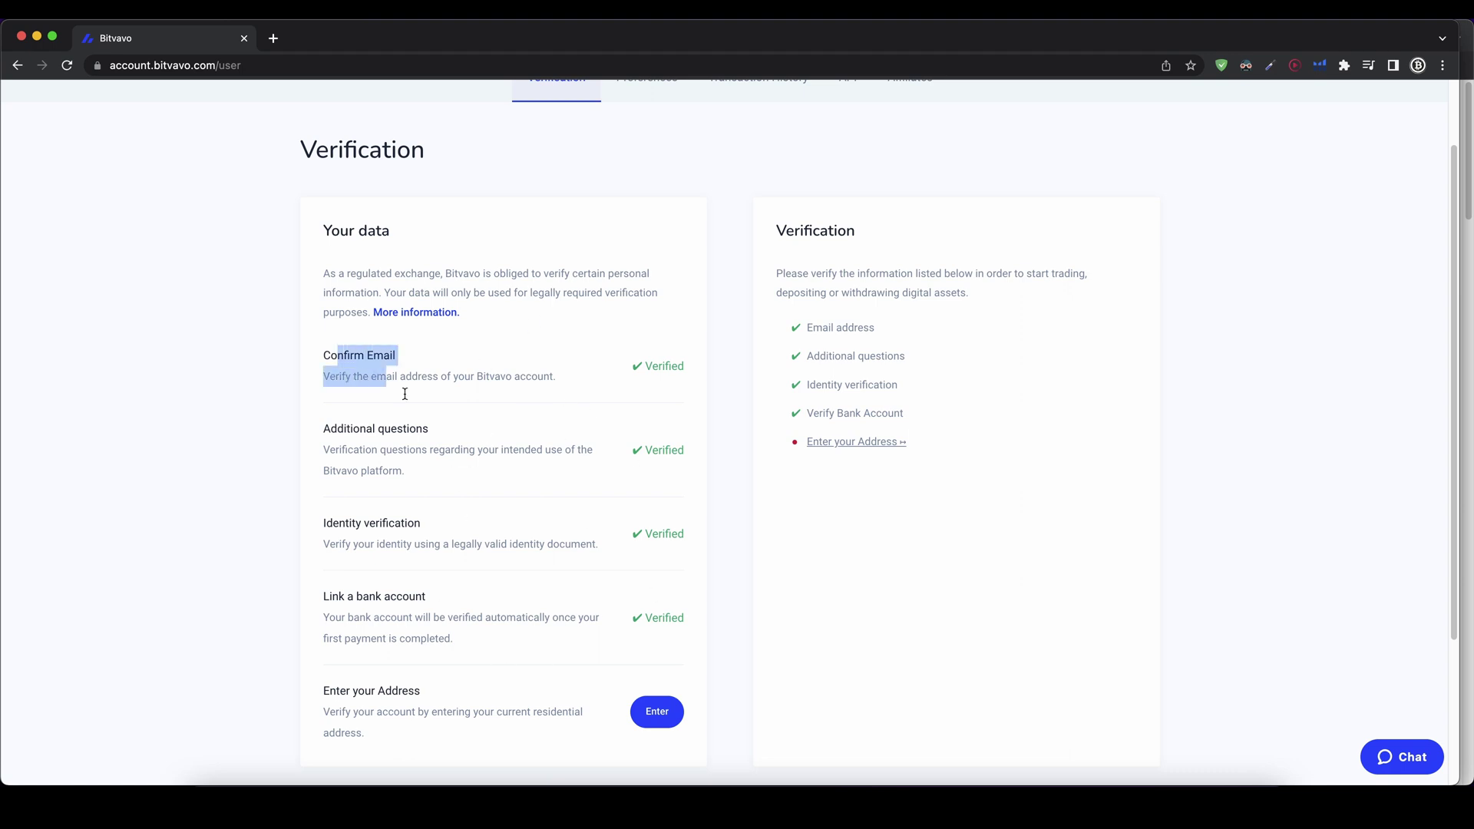
{"action": "left_click_drag", "start_coordinate": [405, 394], "coordinate": [700, 549]}
{"action": "left_click", "coordinate": [700, 548]}
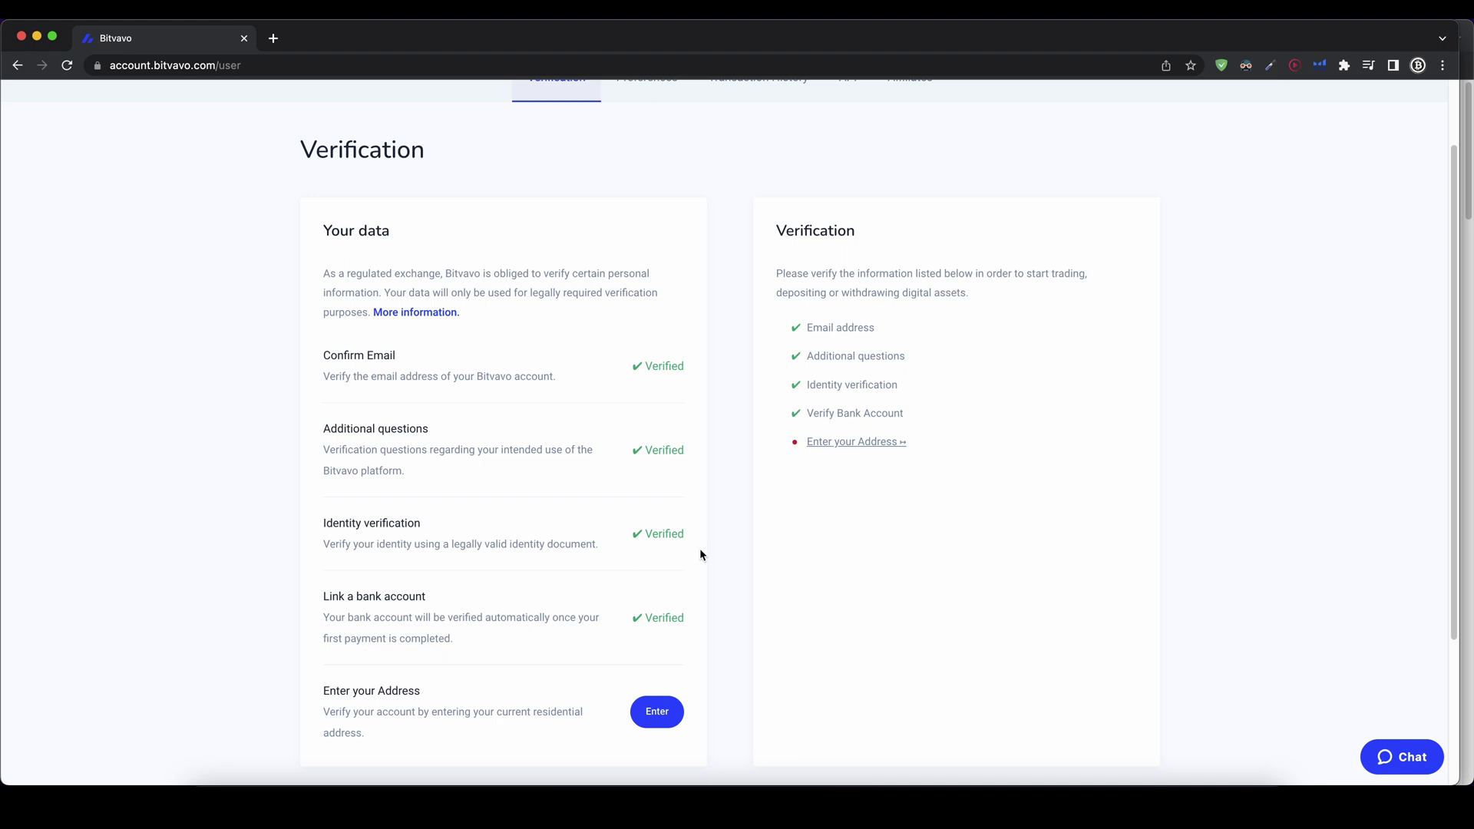
{"action": "scroll", "coordinate": [699, 549], "scroll_direction": "up", "scroll_amount": 2}
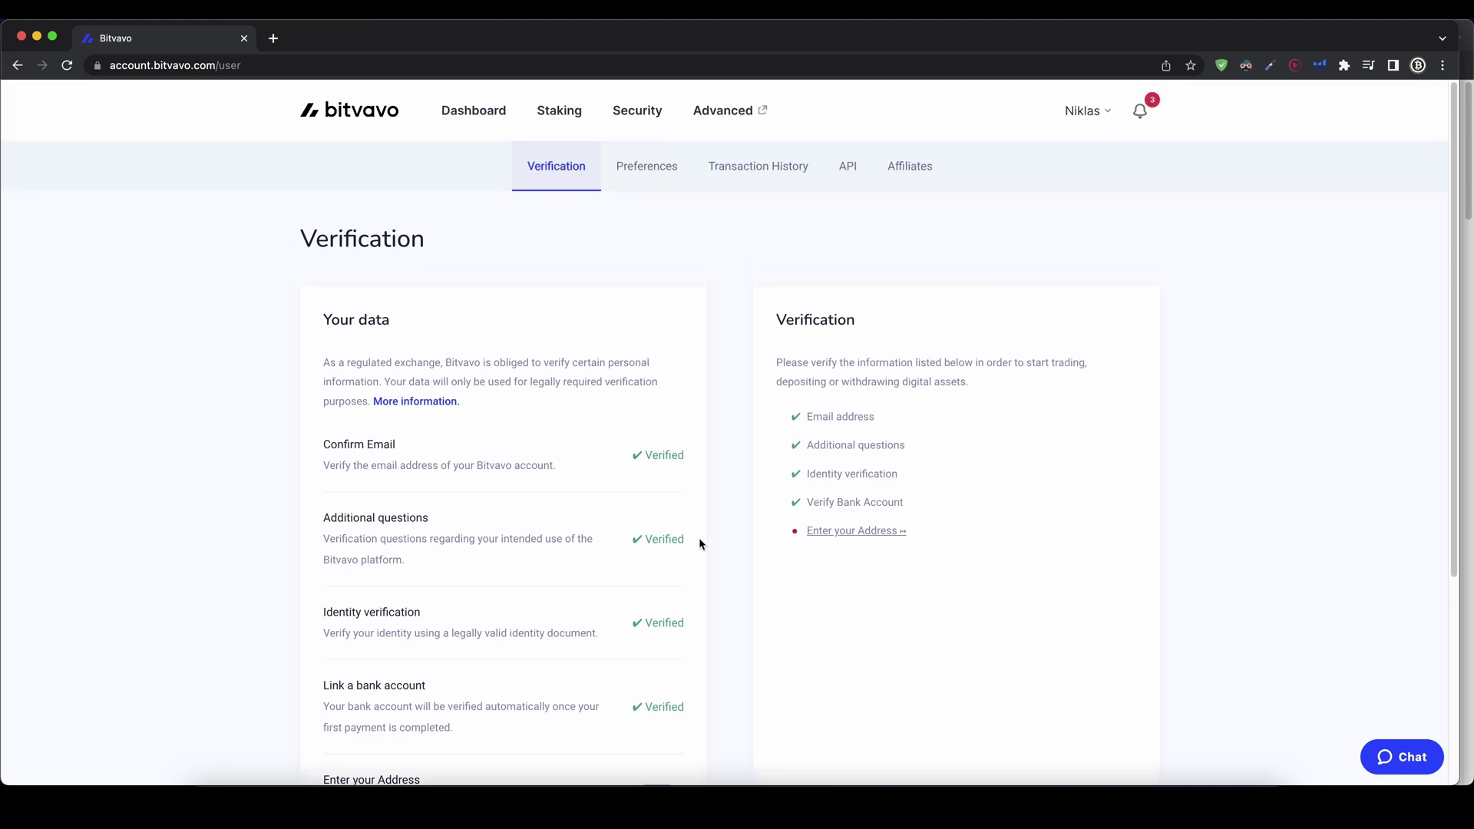
From the dashboard, start a €500 Deposit Euro paid by SEPA transfer.
{"action": "left_click", "coordinate": [472, 112]}
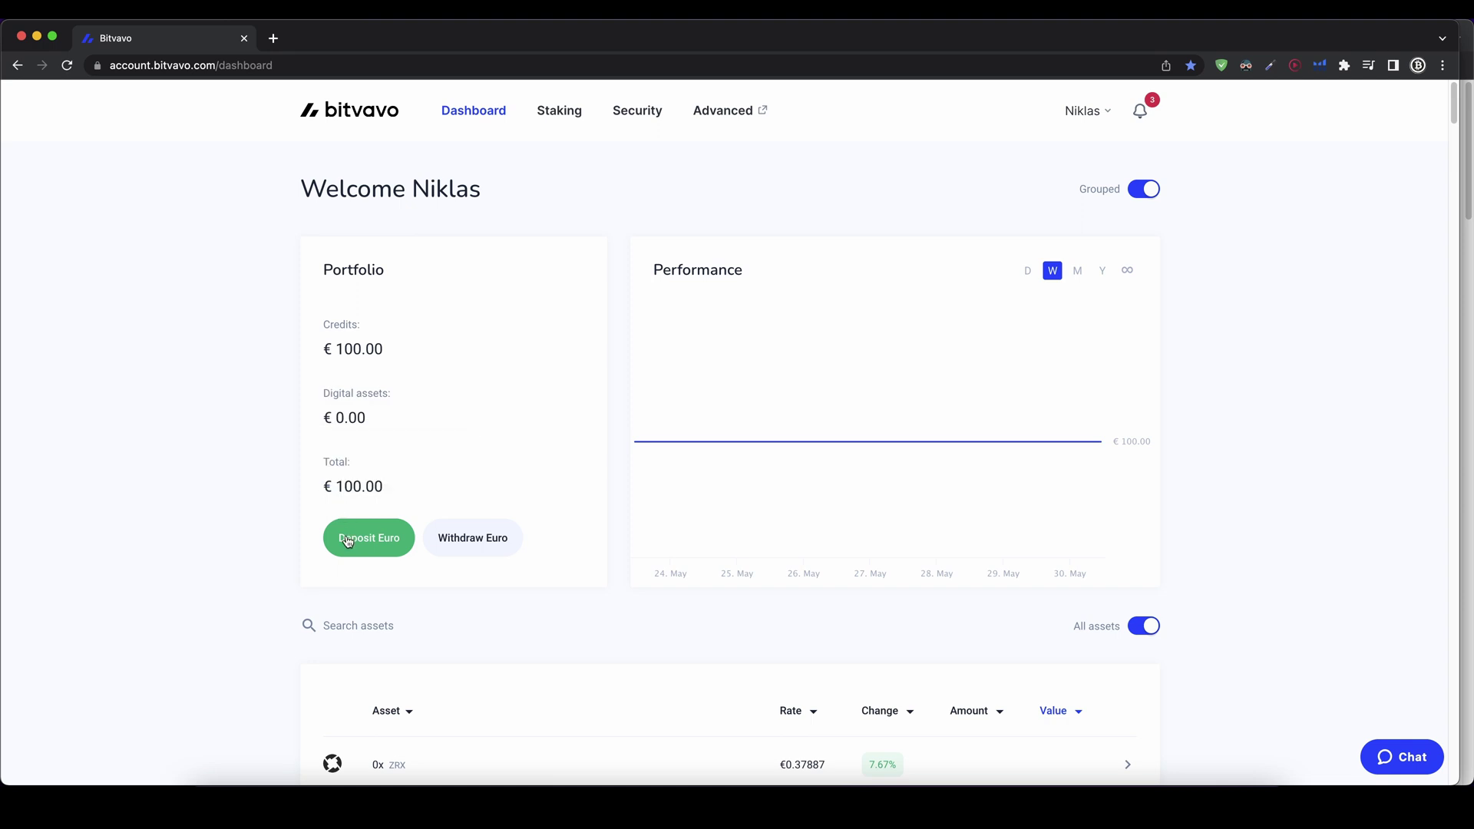
{"action": "left_click", "coordinate": [397, 554]}
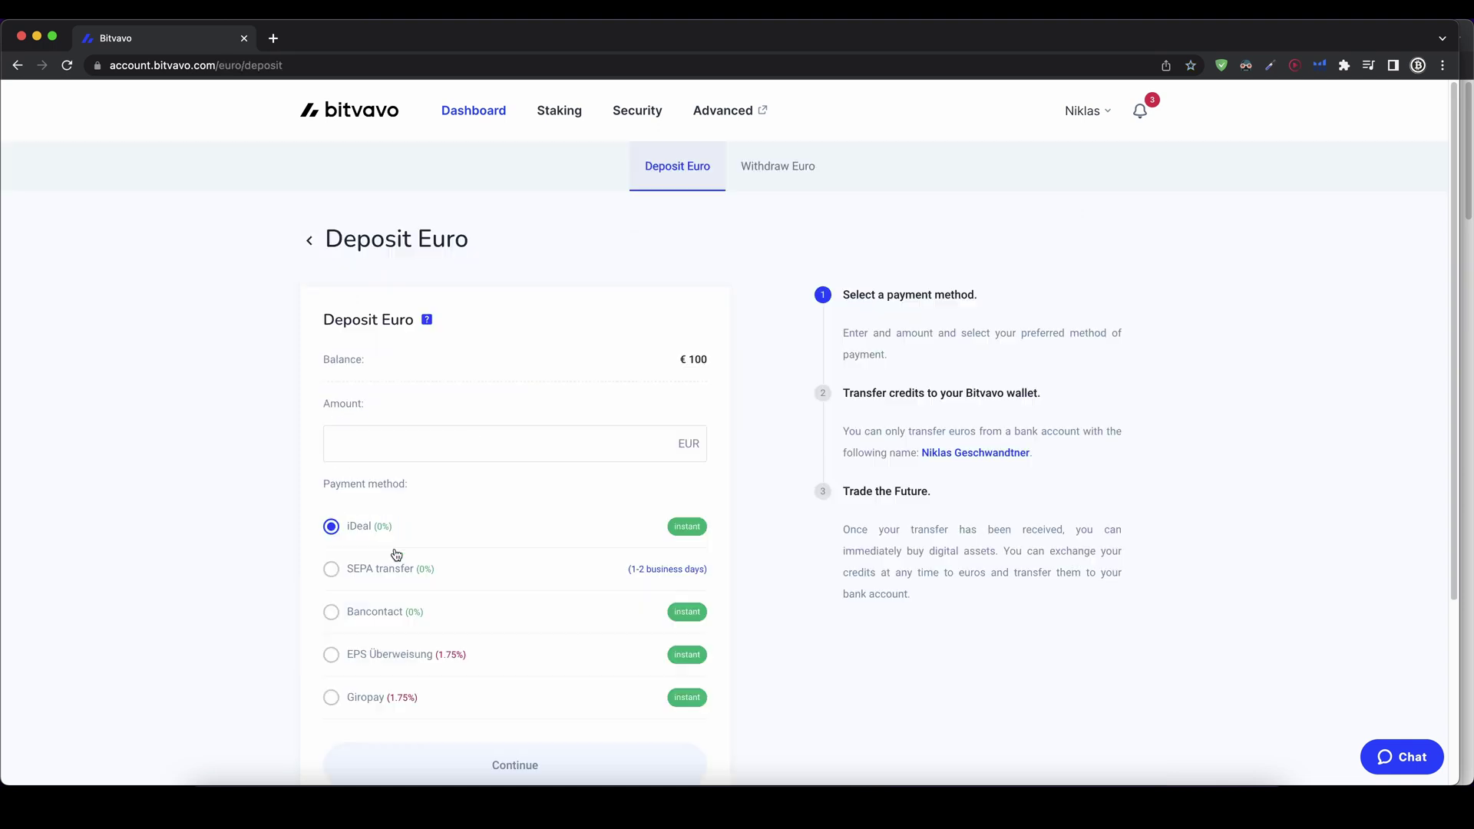
{"action": "left_click", "coordinate": [387, 429]}
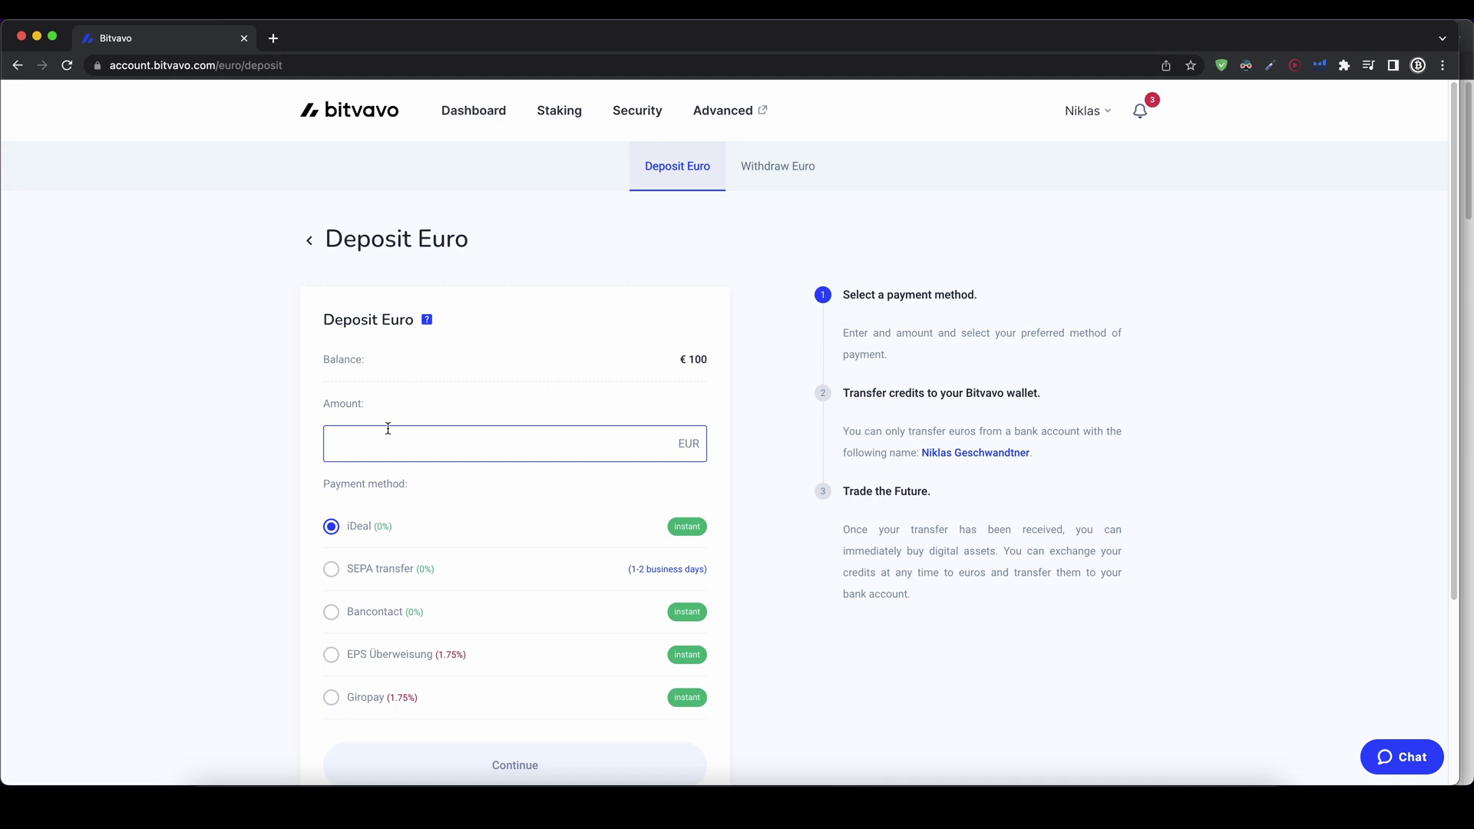
{"action": "type", "text": "500"}
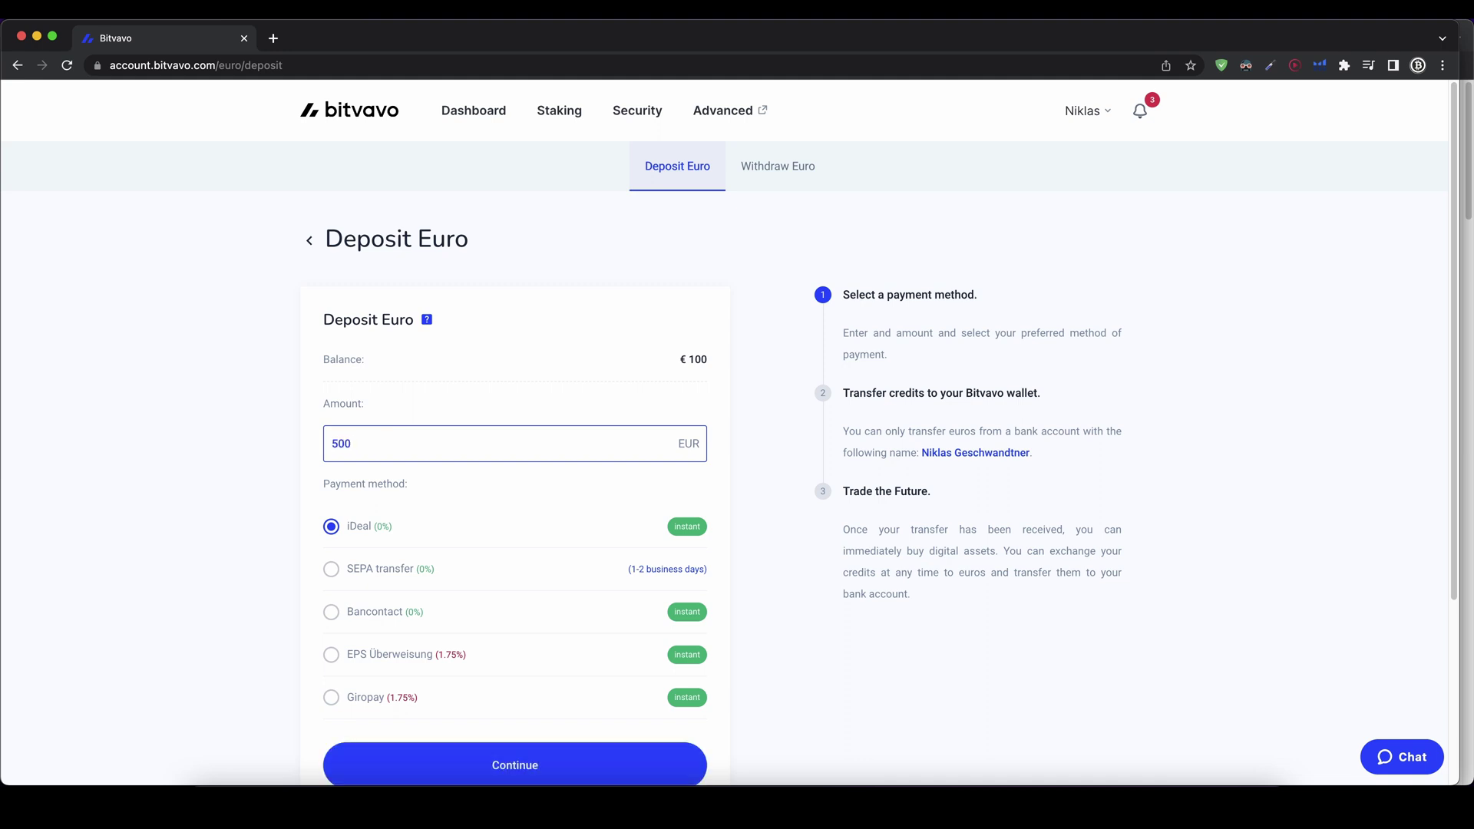
{"action": "scroll", "coordinate": [364, 453], "scroll_direction": "down", "scroll_amount": 1}
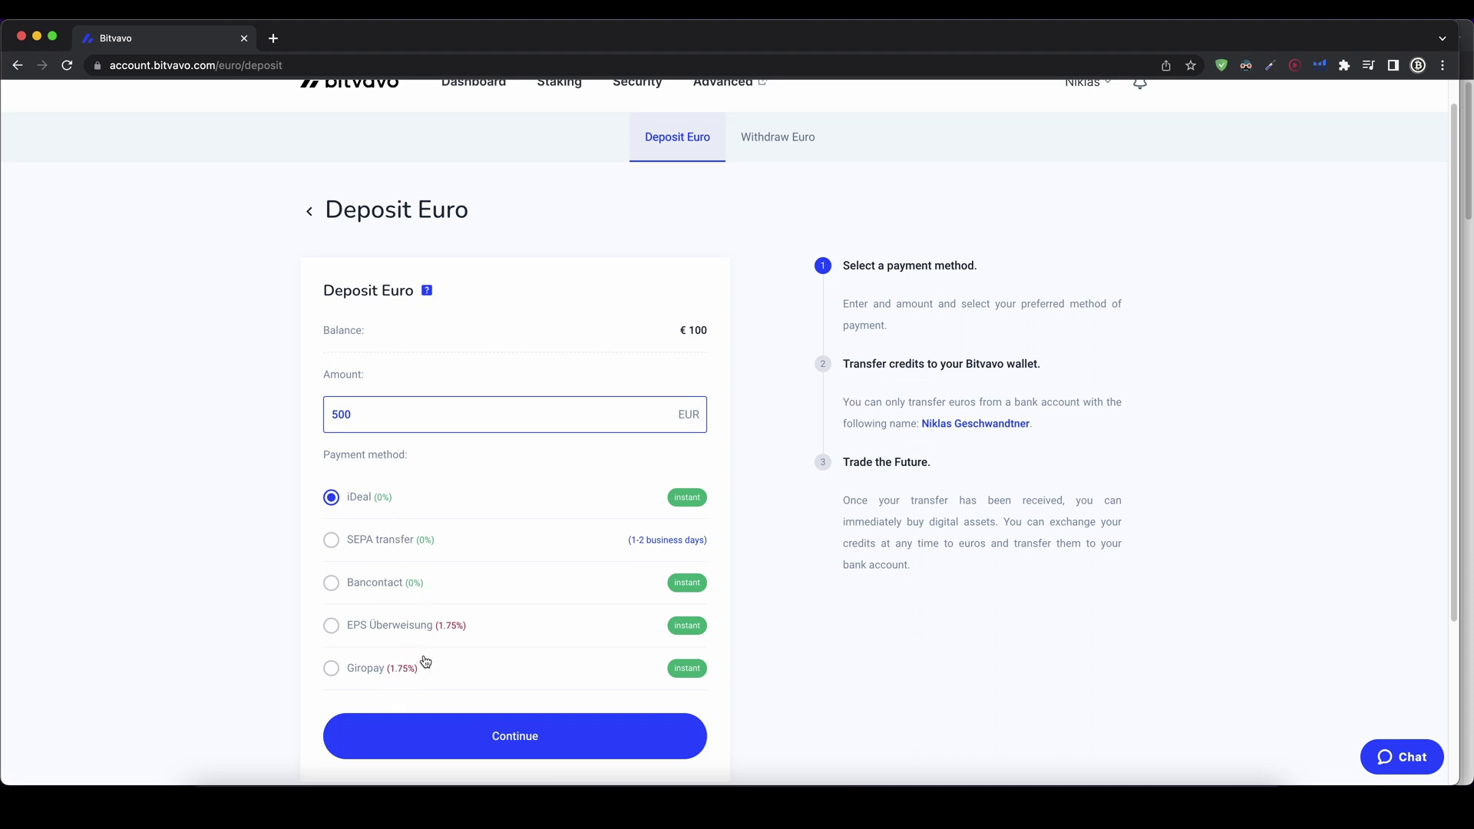
{"action": "left_click", "coordinate": [537, 575]}
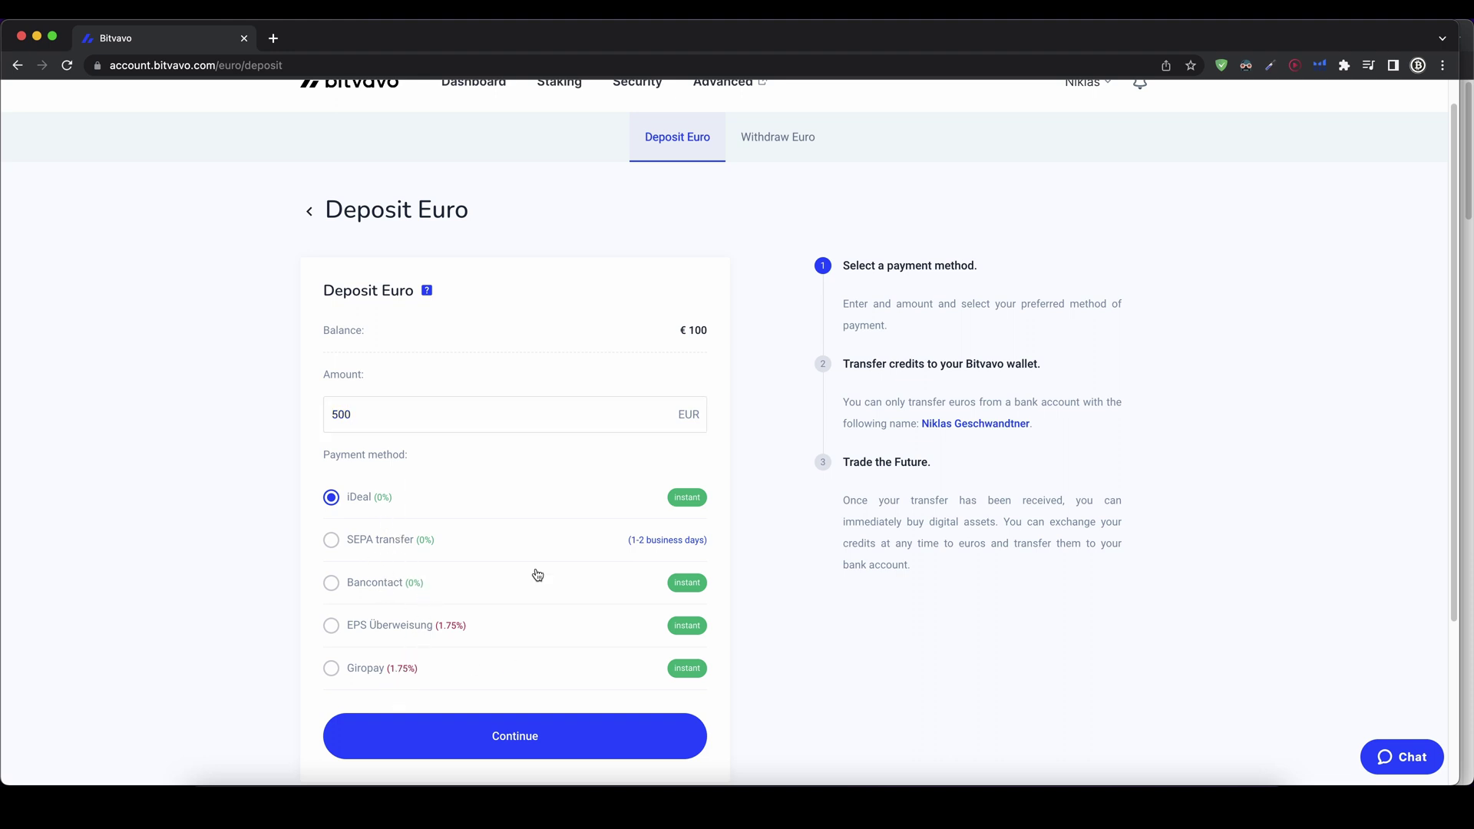
{"action": "left_click", "coordinate": [393, 550]}
Show the SEPA transfer details and check the bank account number, name and payment description.
{"action": "left_click", "coordinate": [552, 746]}
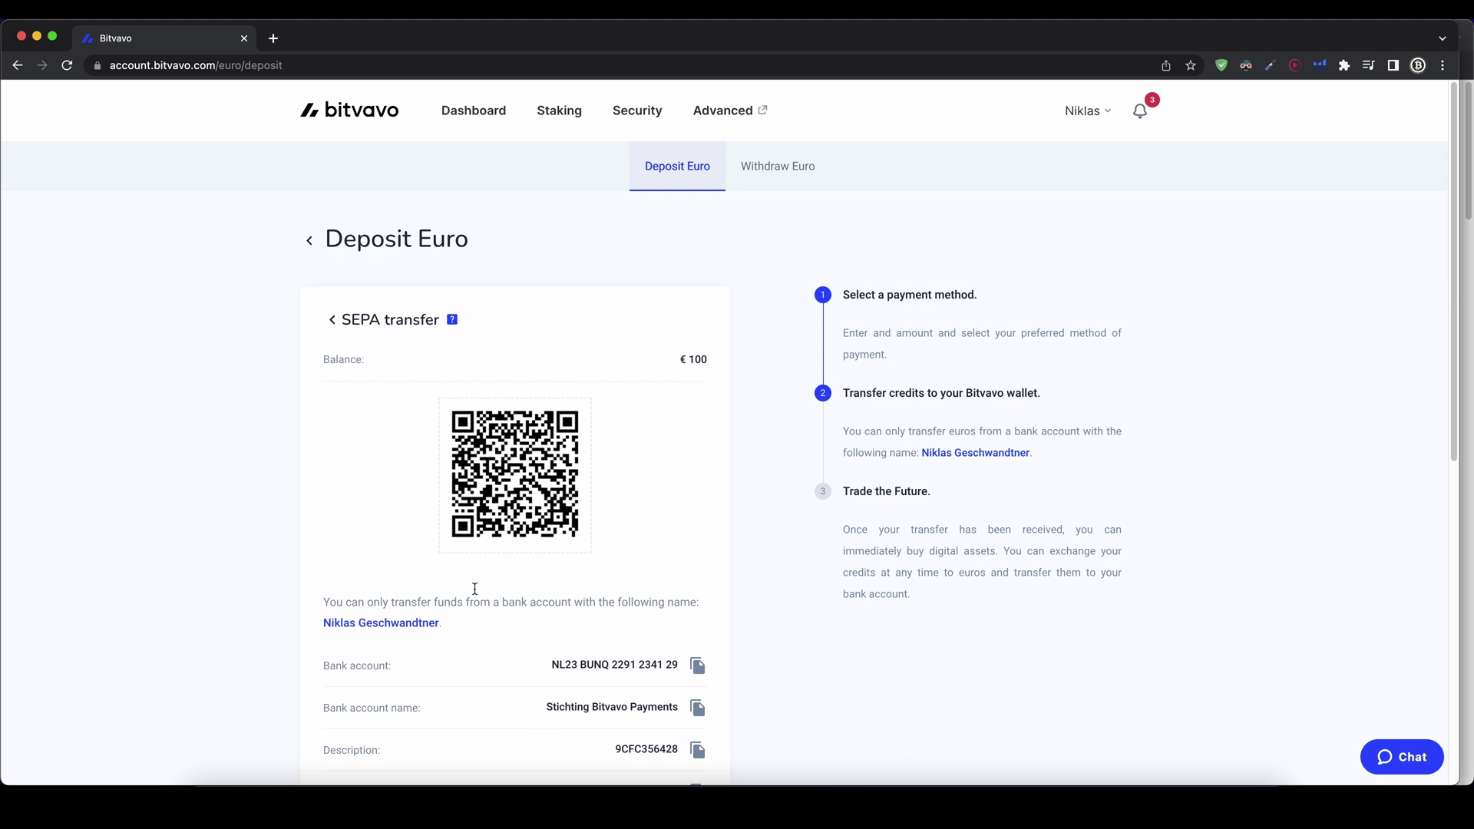
{"action": "scroll", "coordinate": [424, 436], "scroll_direction": "down", "scroll_amount": 1}
{"action": "scroll", "coordinate": [423, 437], "scroll_direction": "down", "scroll_amount": 4}
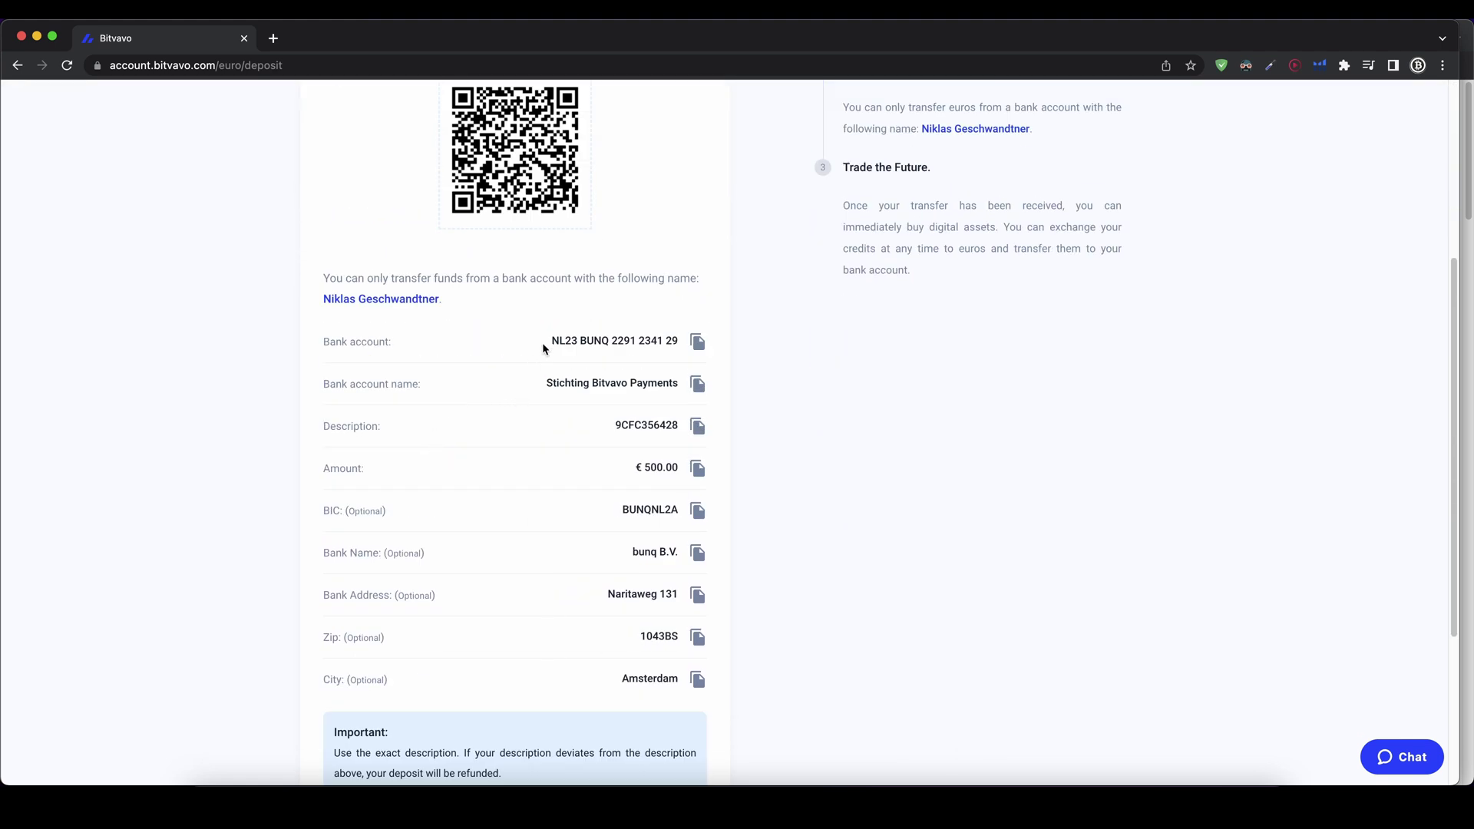
{"action": "left_click_drag", "start_coordinate": [546, 342], "coordinate": [649, 358]}
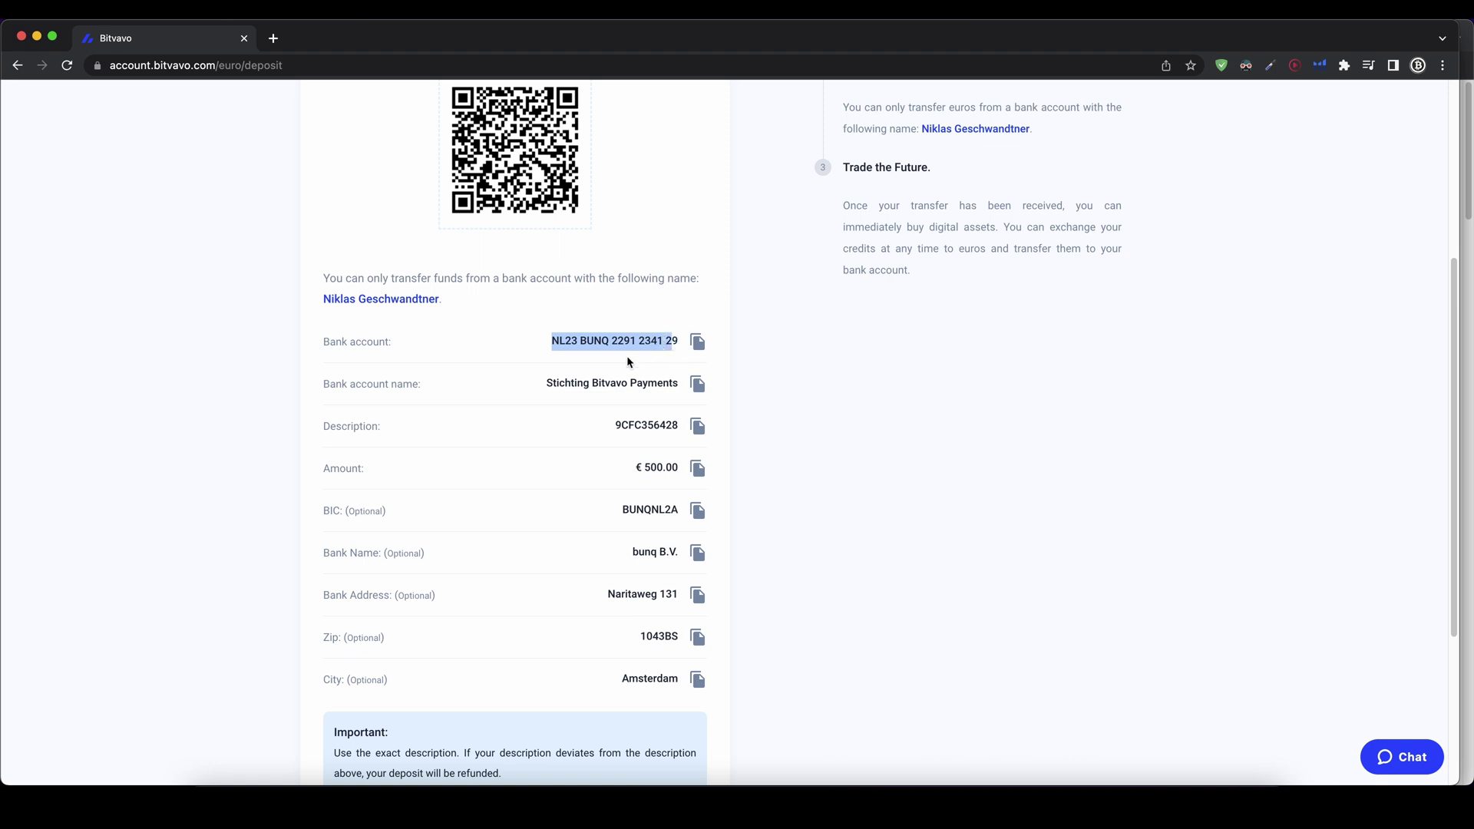
{"action": "left_click_drag", "start_coordinate": [546, 382], "coordinate": [688, 381]}
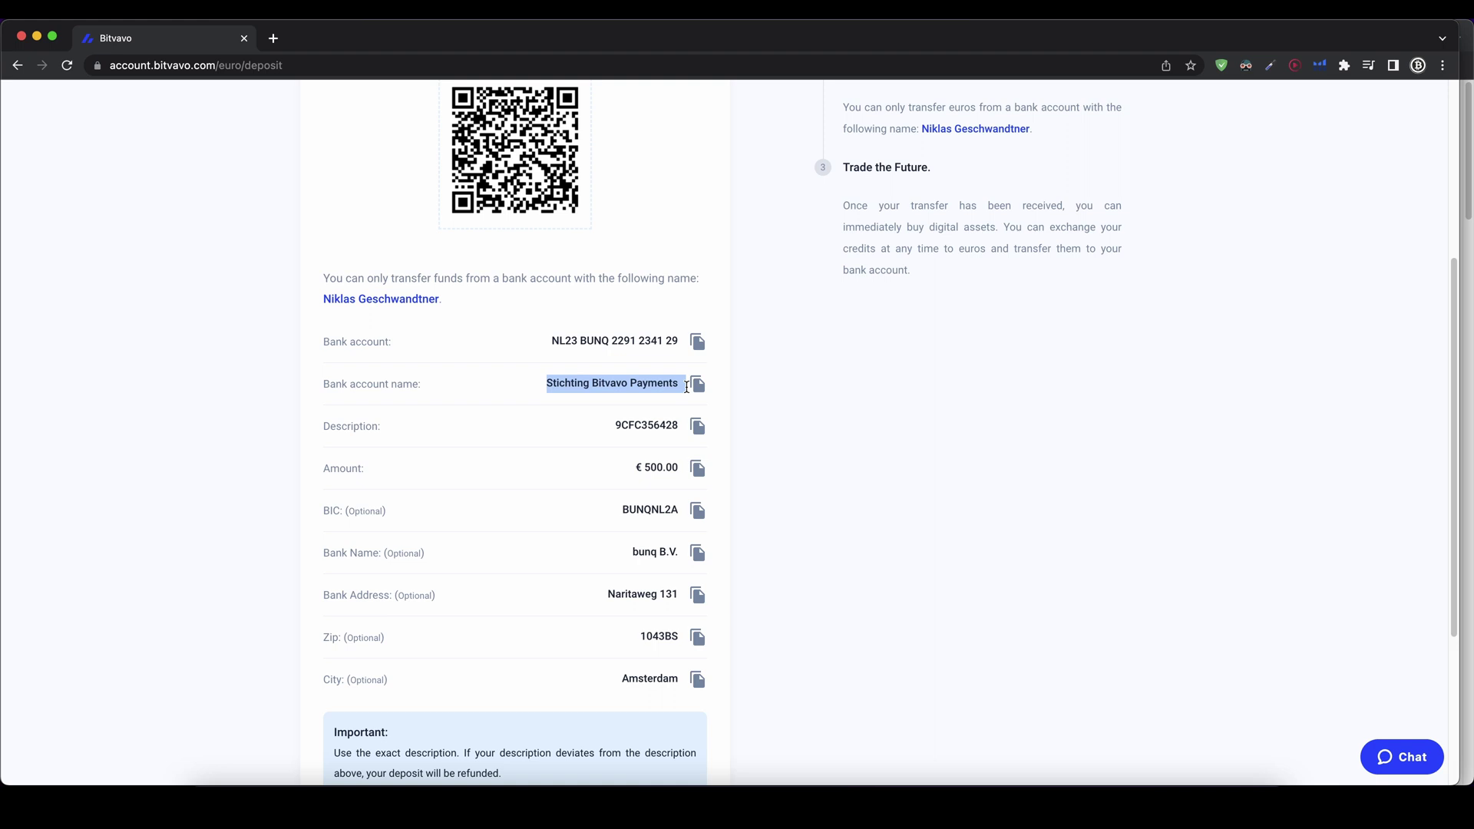
{"action": "left_click_drag", "start_coordinate": [615, 426], "coordinate": [674, 428]}
{"action": "left_click", "coordinate": [673, 428]}
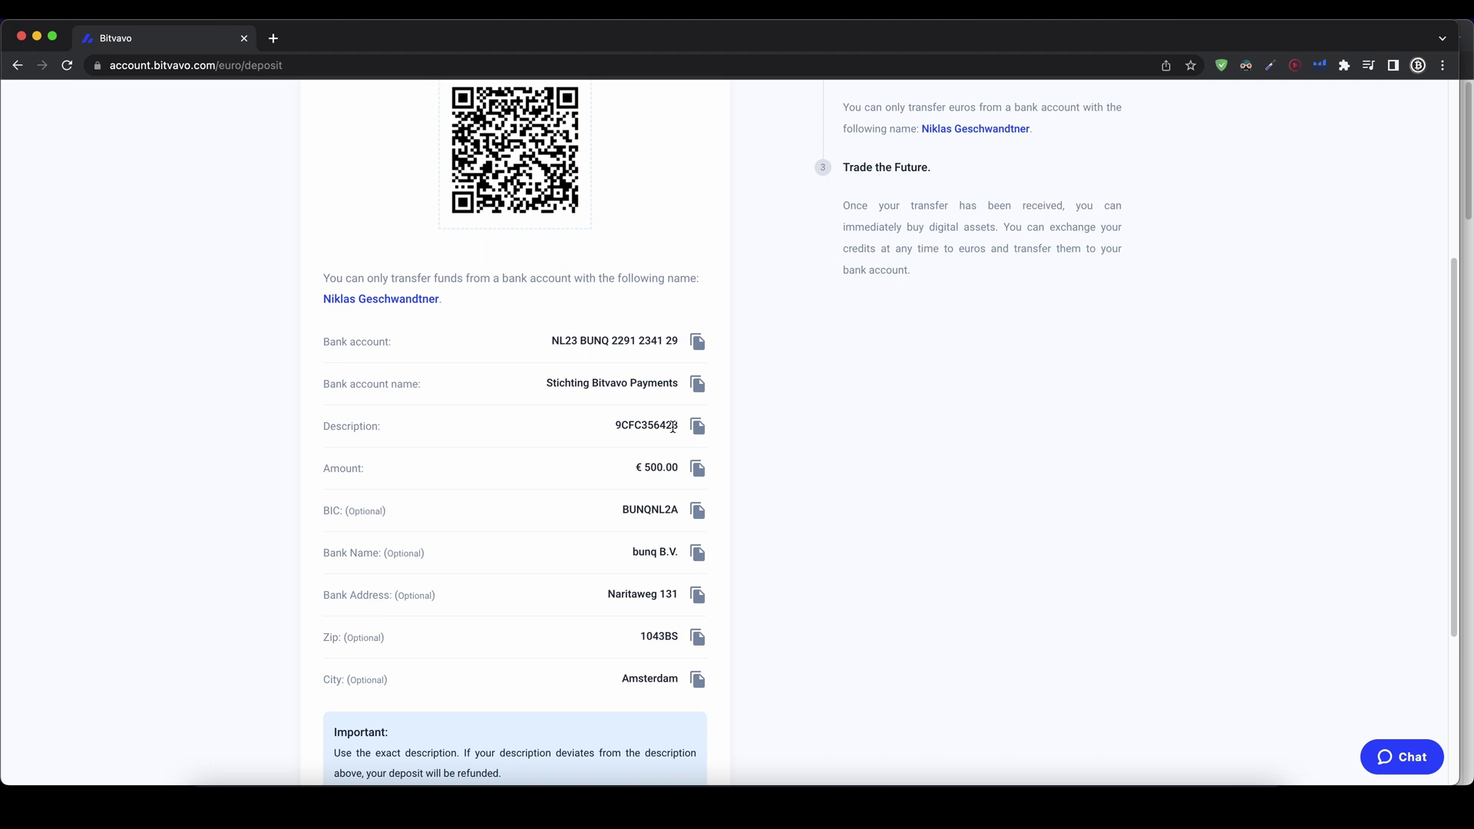
Read the important note and copy the payment description code.
{"action": "scroll", "coordinate": [611, 421], "scroll_direction": "down", "scroll_amount": 1}
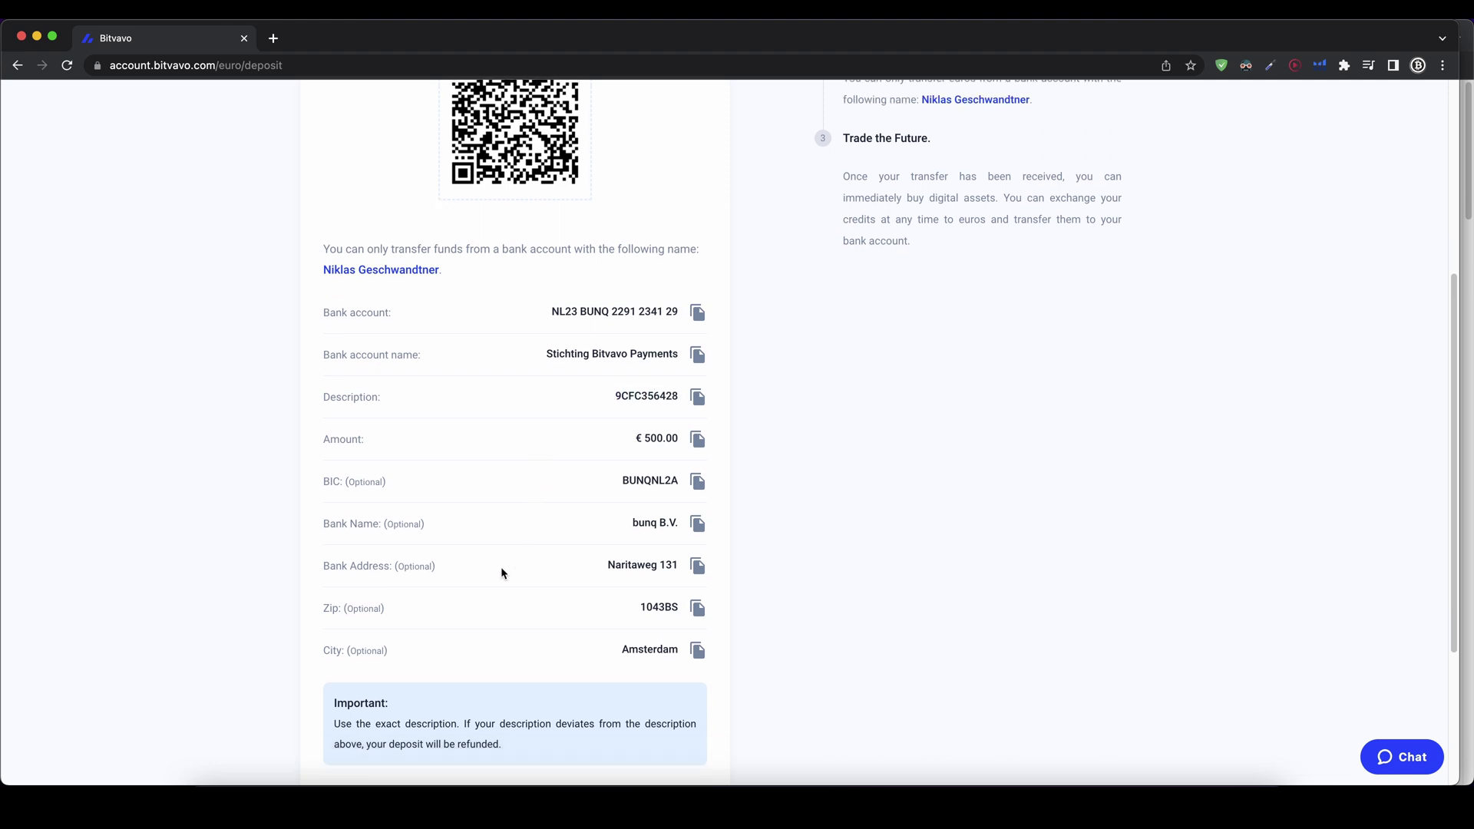
{"action": "left_click_drag", "start_coordinate": [432, 723], "coordinate": [525, 723]}
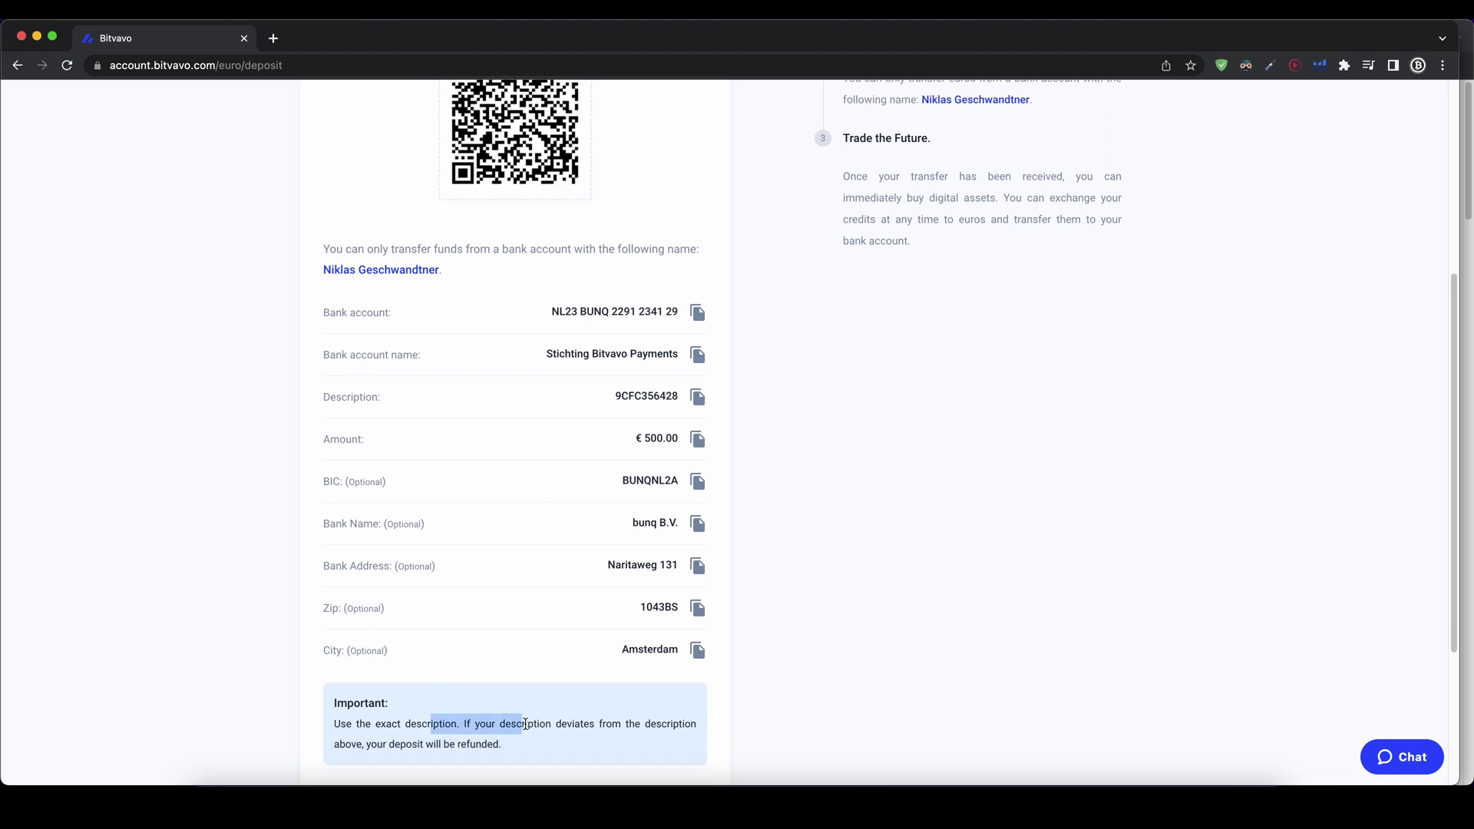
{"action": "left_click", "coordinate": [594, 392]}
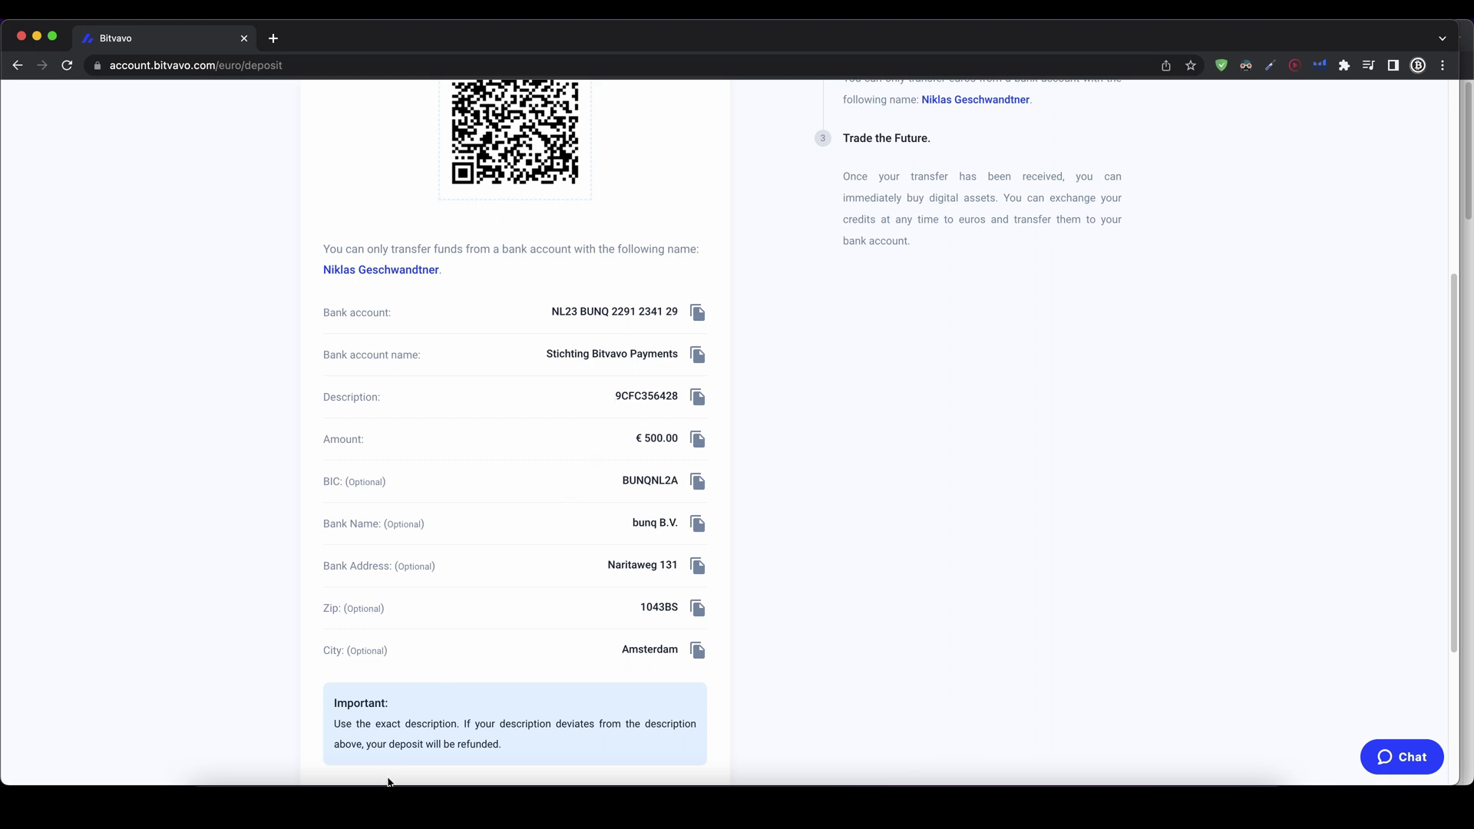
{"action": "left_click_drag", "start_coordinate": [507, 744], "coordinate": [447, 741]}
{"action": "left_click", "coordinate": [447, 742]}
{"action": "double_click", "coordinate": [624, 391]}
{"action": "left_click", "coordinate": [697, 396]}
Check the receiving account number and scroll back to the top of the page.
{"action": "left_click_drag", "start_coordinate": [552, 311], "coordinate": [563, 311]}
{"action": "left_click", "coordinate": [821, 421]}
{"action": "scroll", "coordinate": [789, 423], "scroll_direction": "up", "scroll_amount": 2}
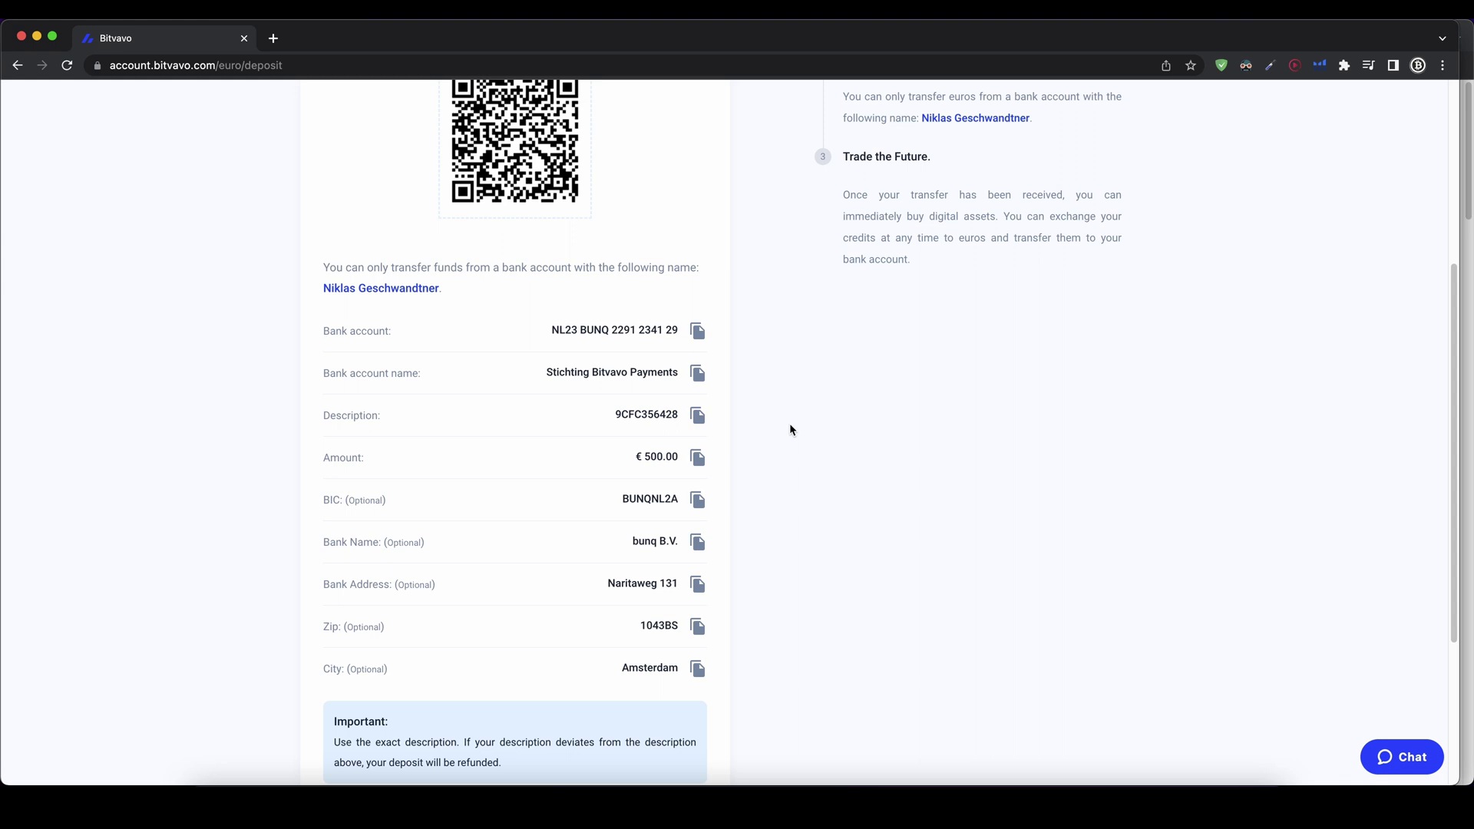
{"action": "scroll", "coordinate": [791, 430], "scroll_direction": "up", "scroll_amount": 3}
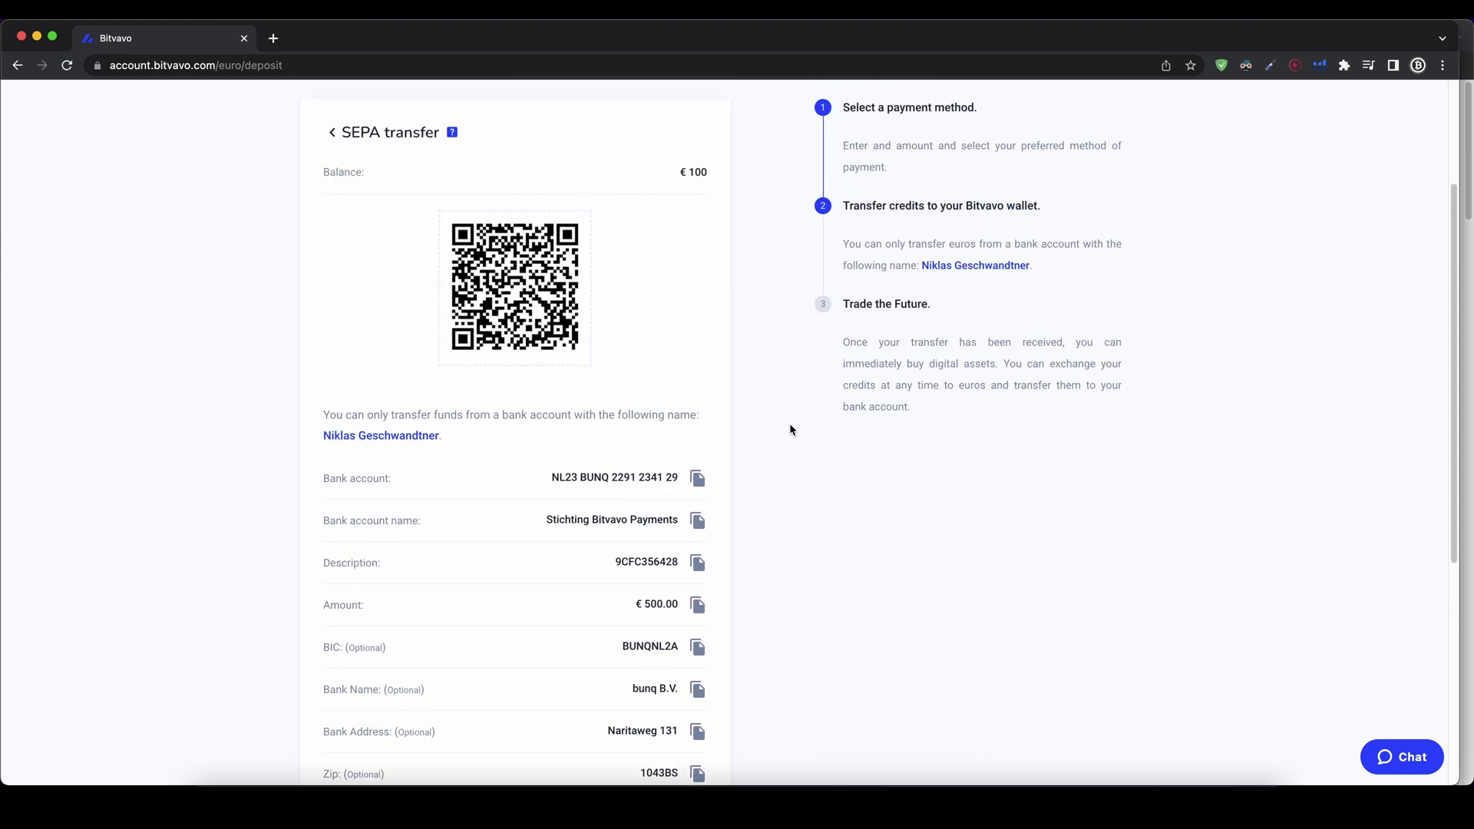
{"action": "scroll", "coordinate": [791, 429], "scroll_direction": "up", "scroll_amount": 5}
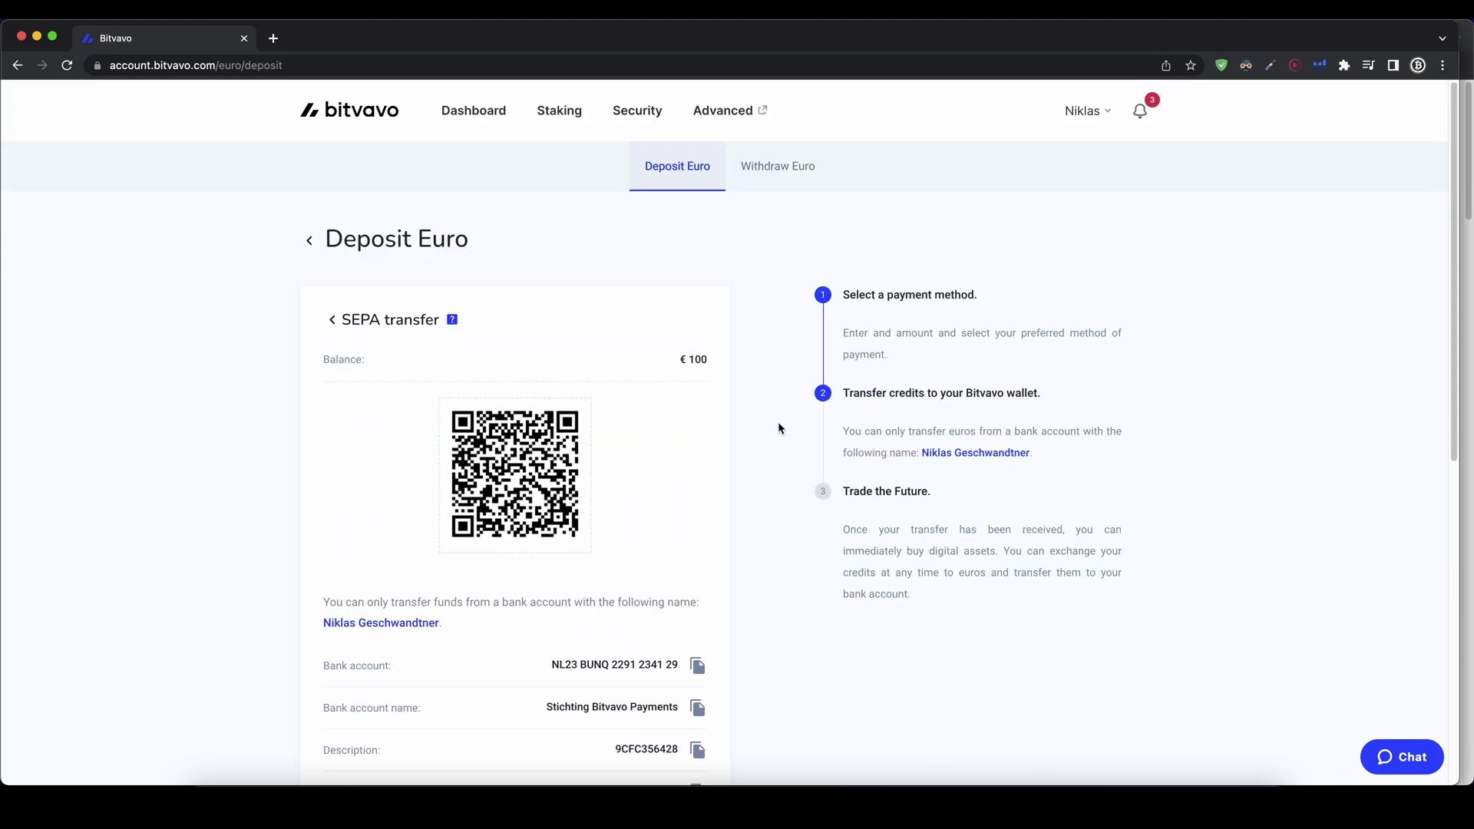
Return to the dashboard, check the €100.00 credits balance and browse the asset list.
{"action": "left_click", "coordinate": [465, 121]}
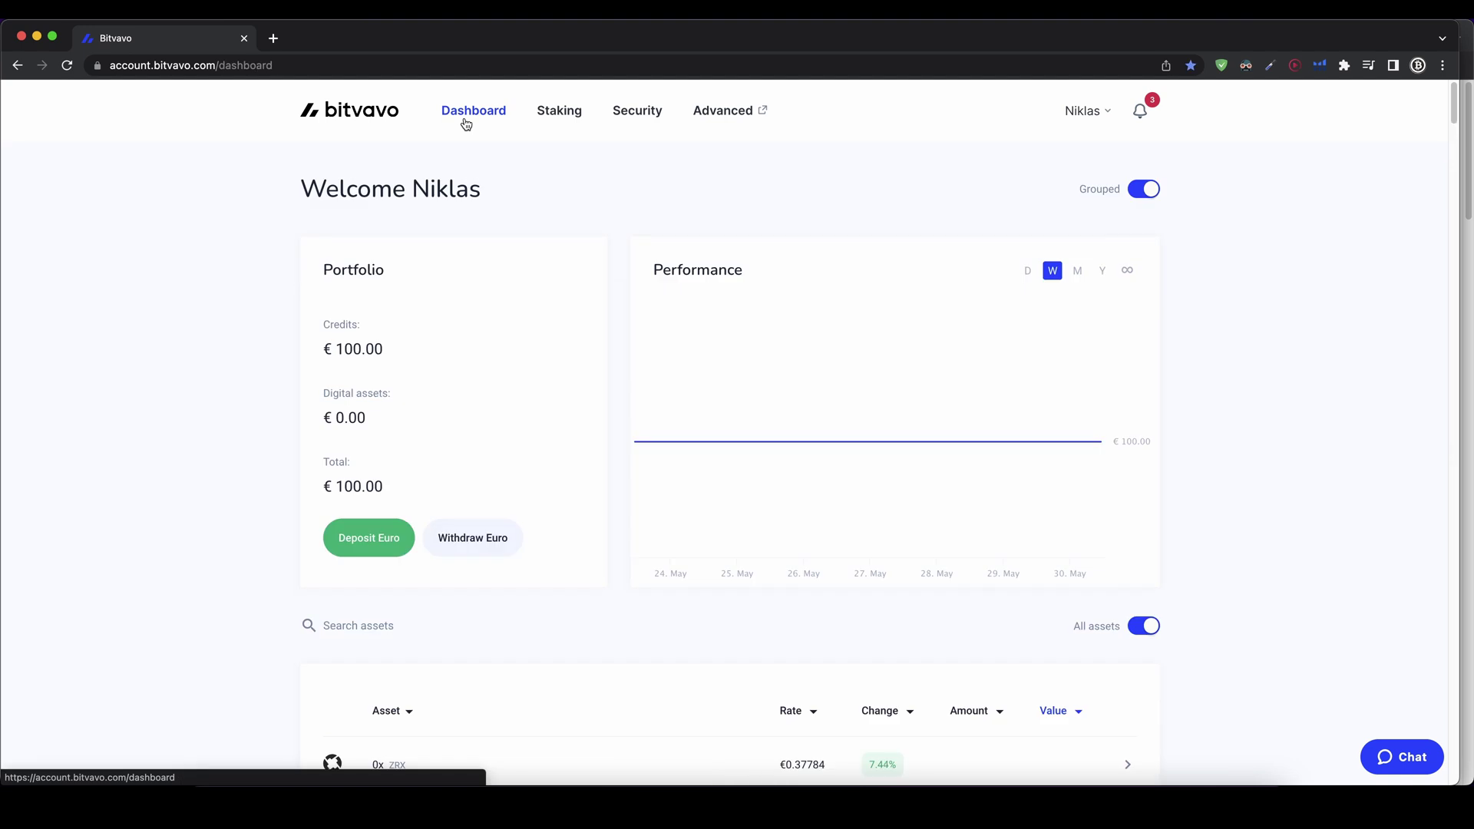
{"action": "left_click_drag", "start_coordinate": [332, 349], "coordinate": [383, 356]}
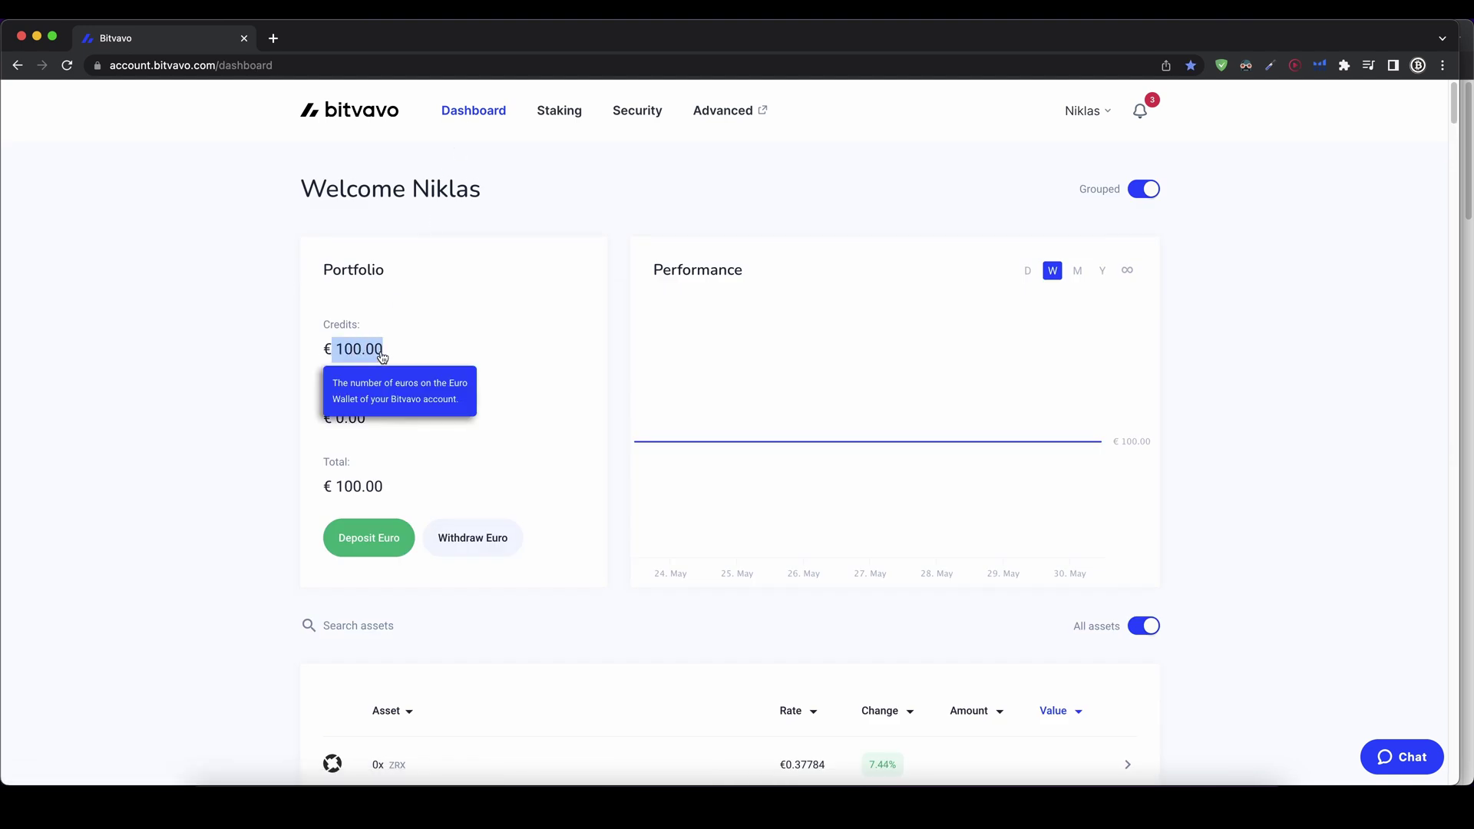
{"action": "left_click", "coordinate": [228, 341]}
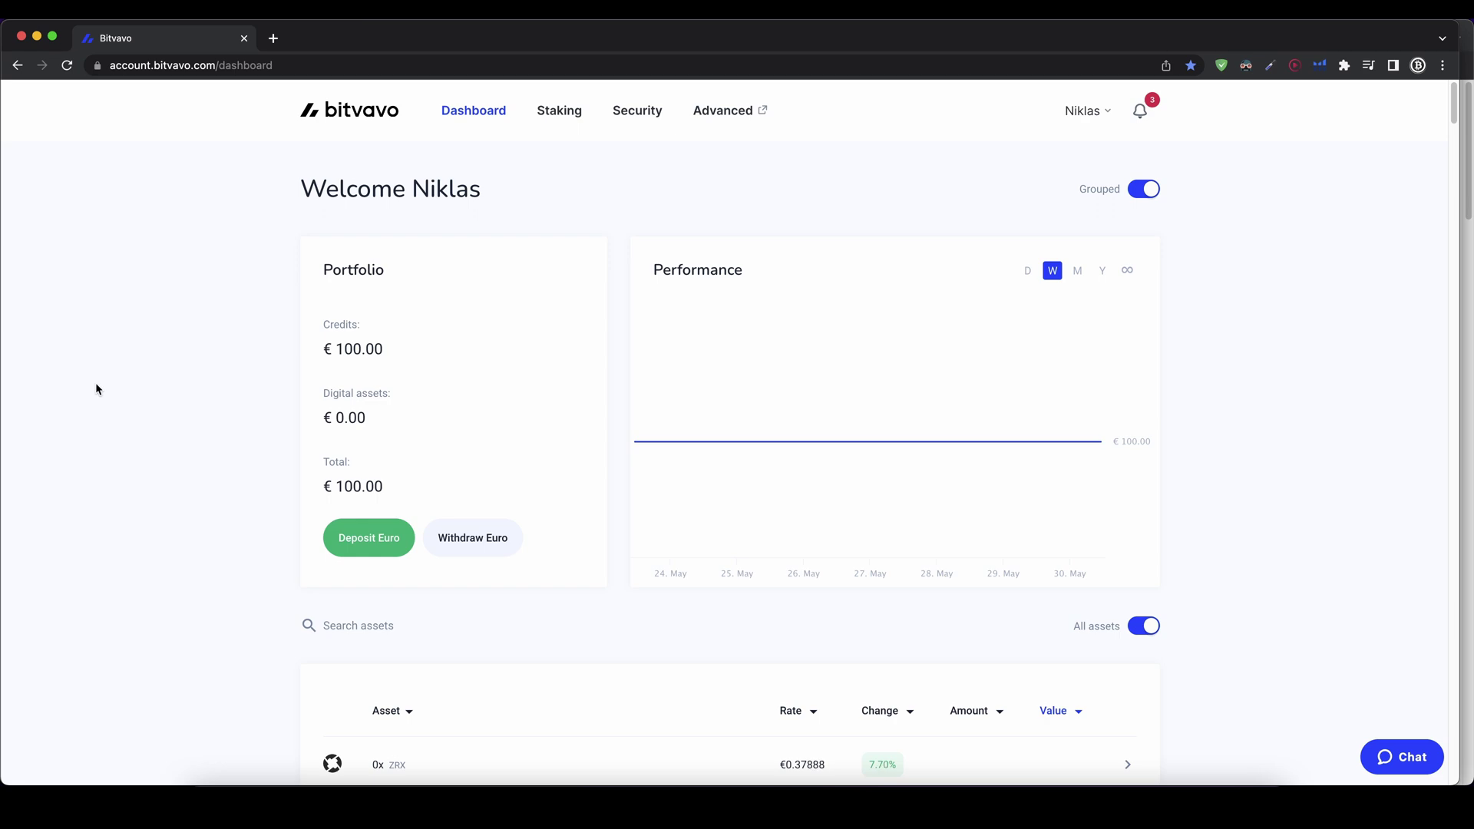
{"action": "scroll", "coordinate": [97, 379], "scroll_direction": "down", "scroll_amount": 5}
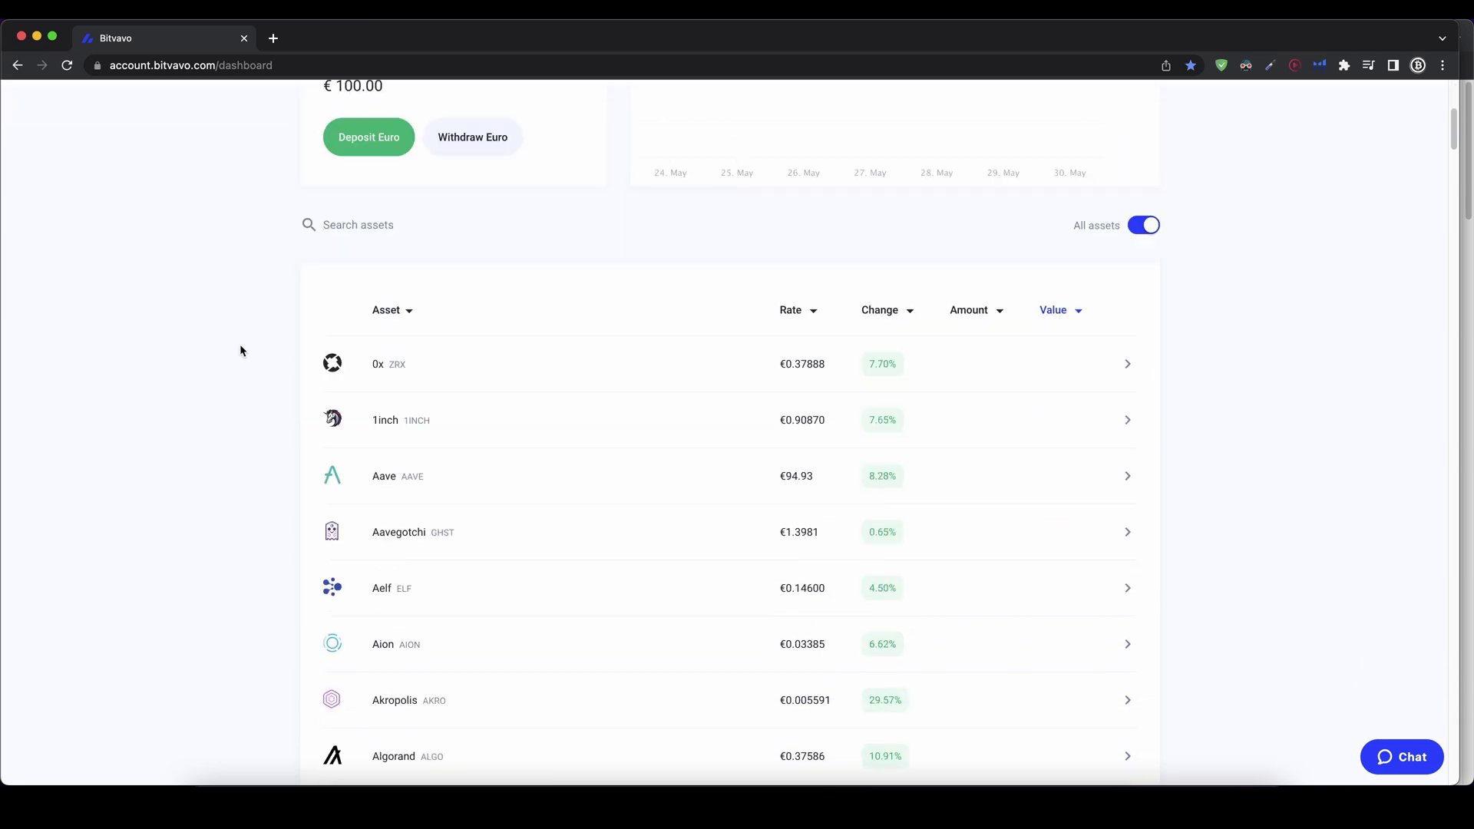
{"action": "scroll", "coordinate": [505, 493], "scroll_direction": "down", "scroll_amount": 20}
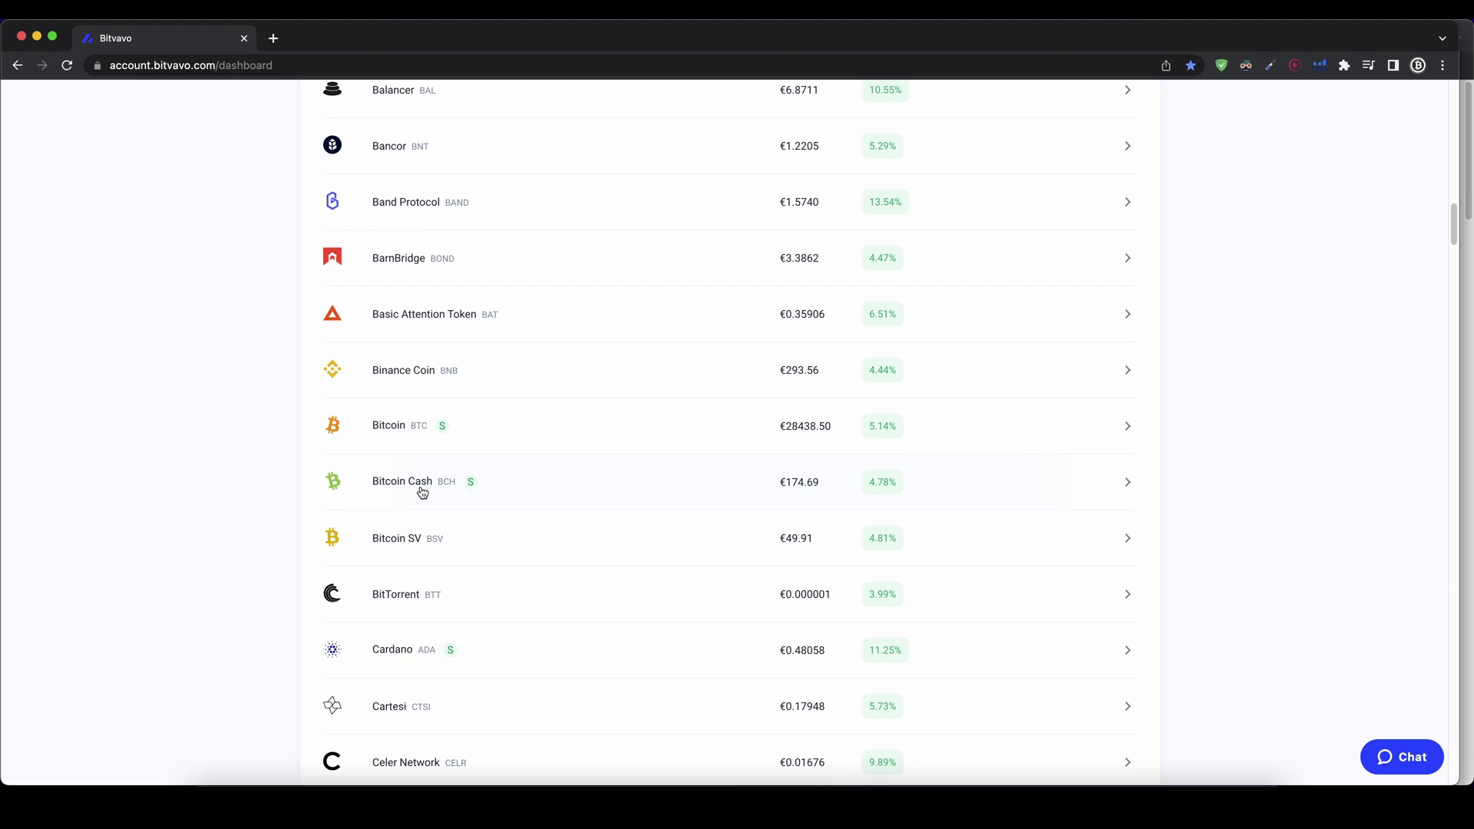
{"action": "scroll", "coordinate": [402, 582], "scroll_direction": "down", "scroll_amount": 4}
{"action": "scroll", "coordinate": [401, 582], "scroll_direction": "up", "scroll_amount": 13}
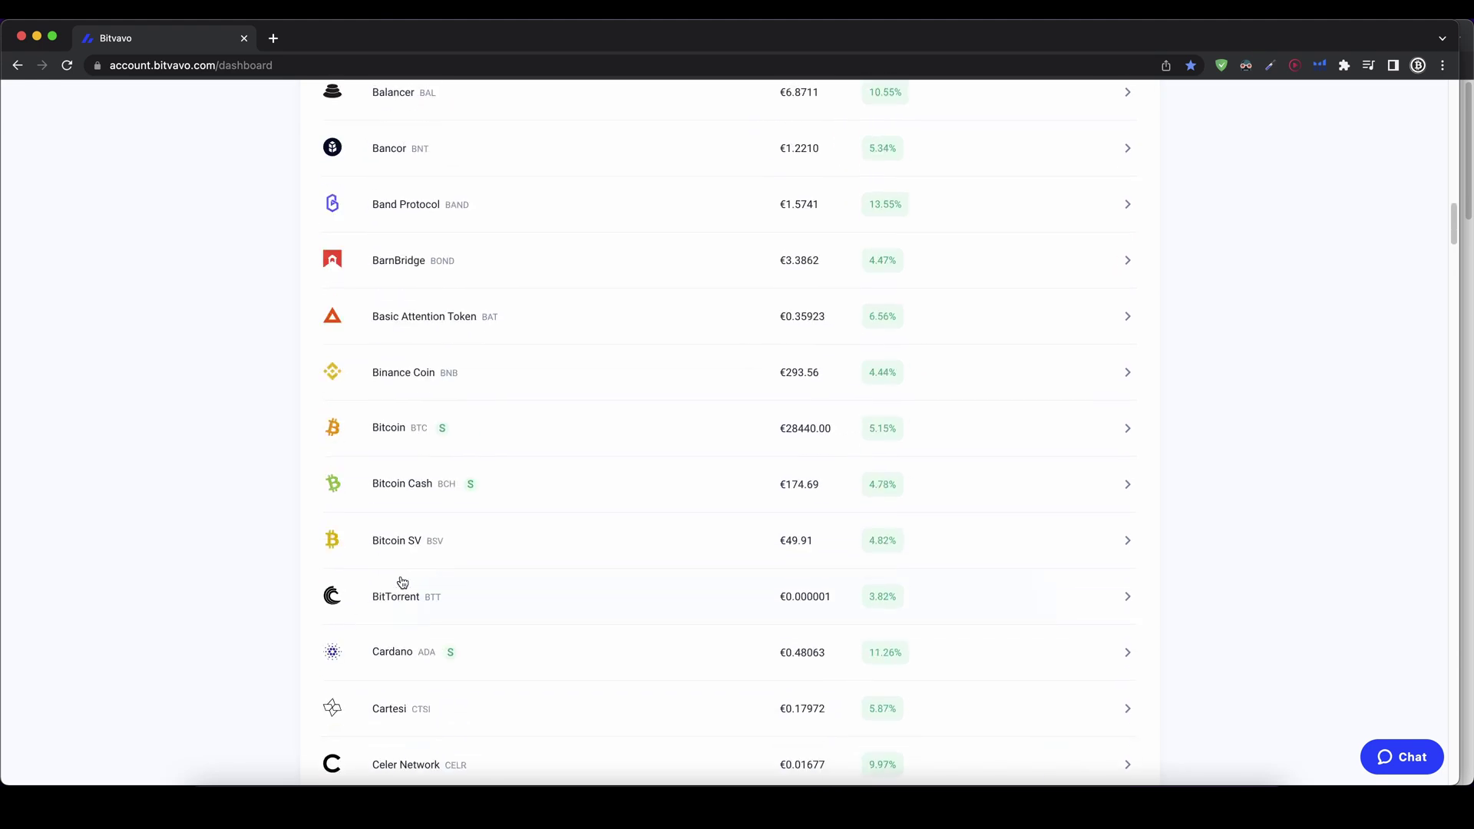
{"action": "scroll", "coordinate": [402, 582], "scroll_direction": "up", "scroll_amount": 15}
{"action": "scroll", "coordinate": [371, 599], "scroll_direction": "down", "scroll_amount": 1}
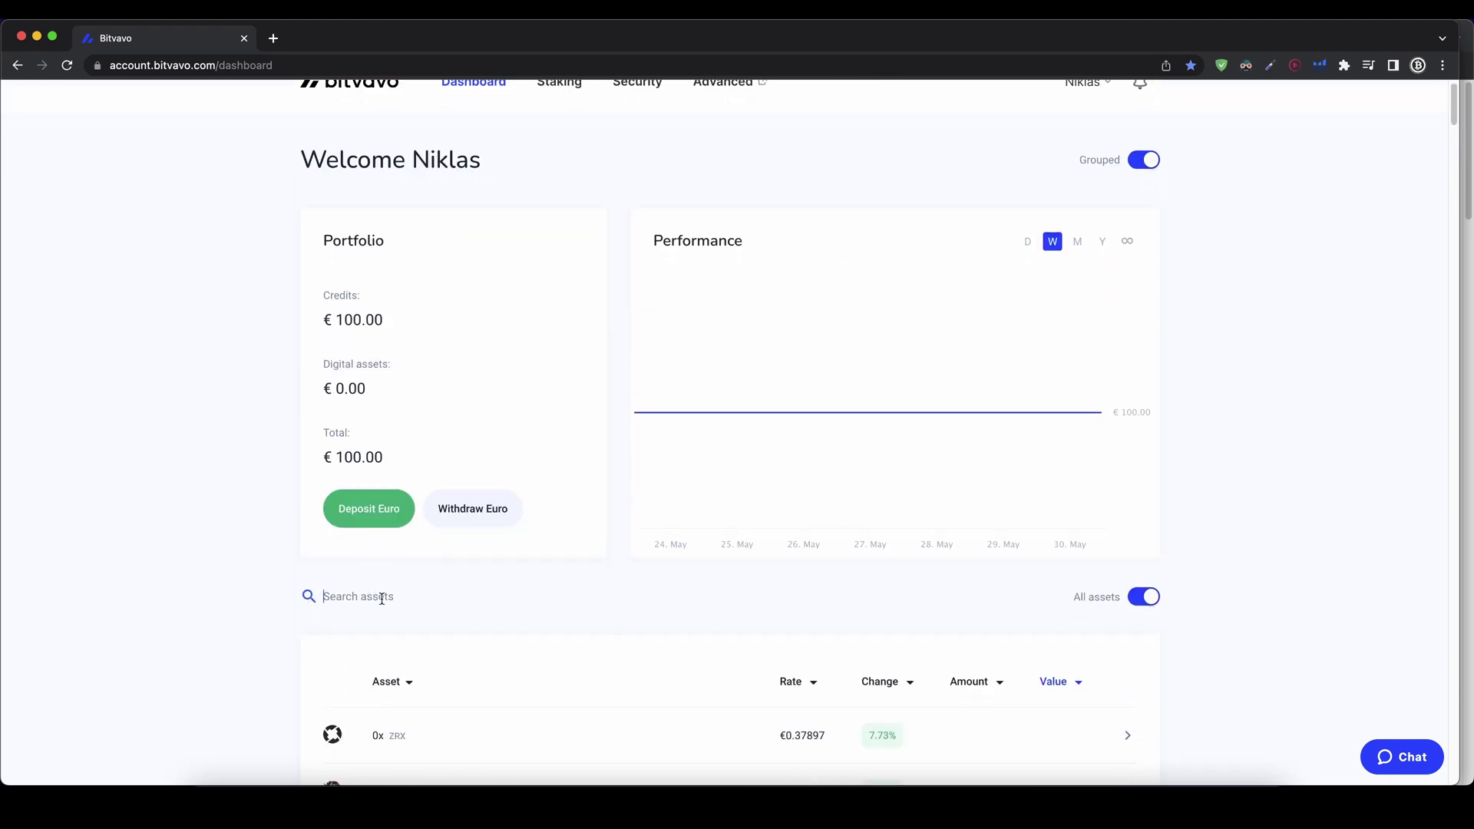
Filter the asset list by searching for 'bitcoin'.
{"action": "left_click", "coordinate": [412, 600]}
{"action": "type", "text": "bitcoin"}
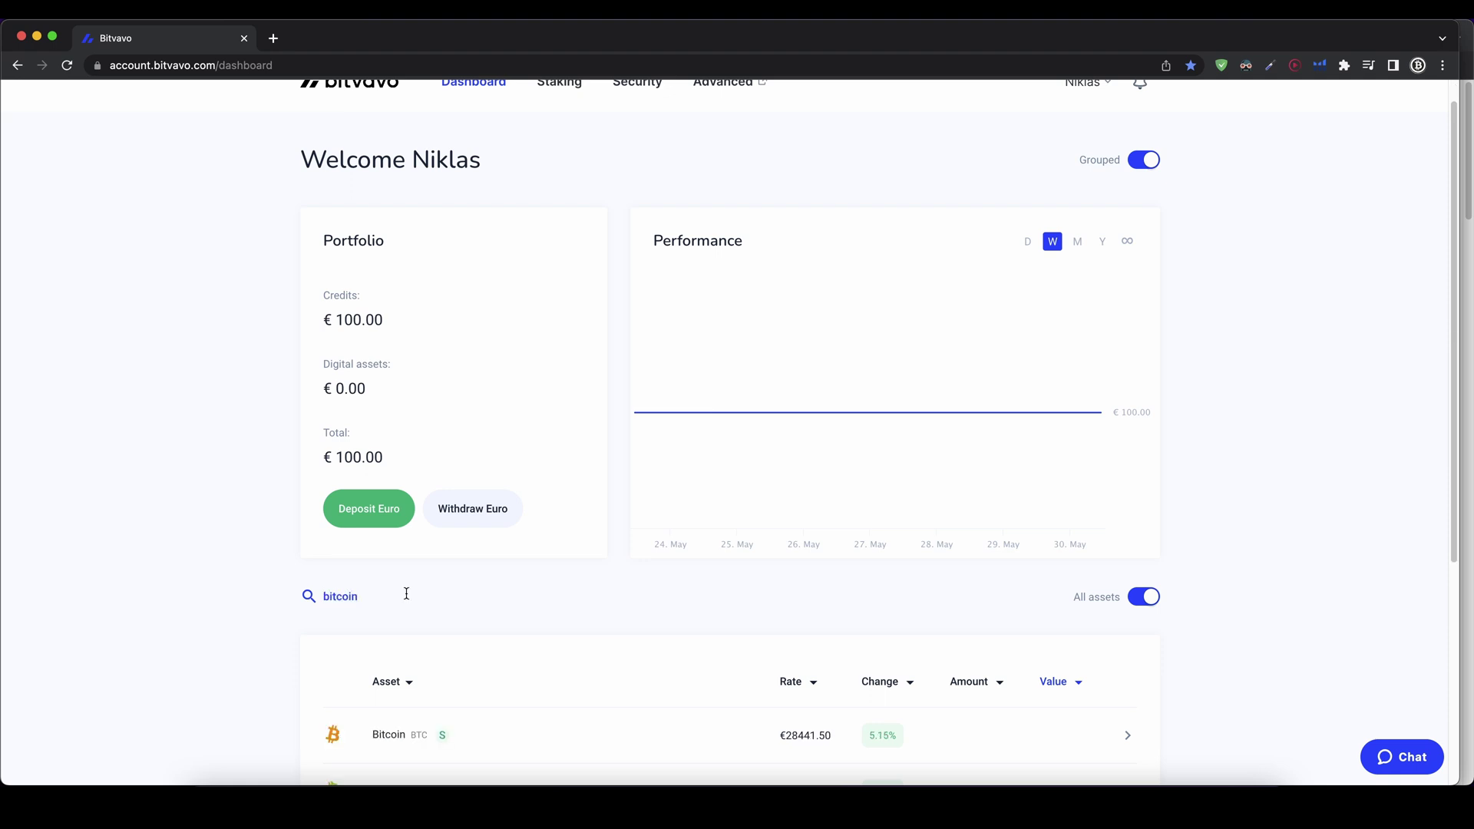
{"action": "scroll", "coordinate": [408, 604], "scroll_direction": "down", "scroll_amount": 1}
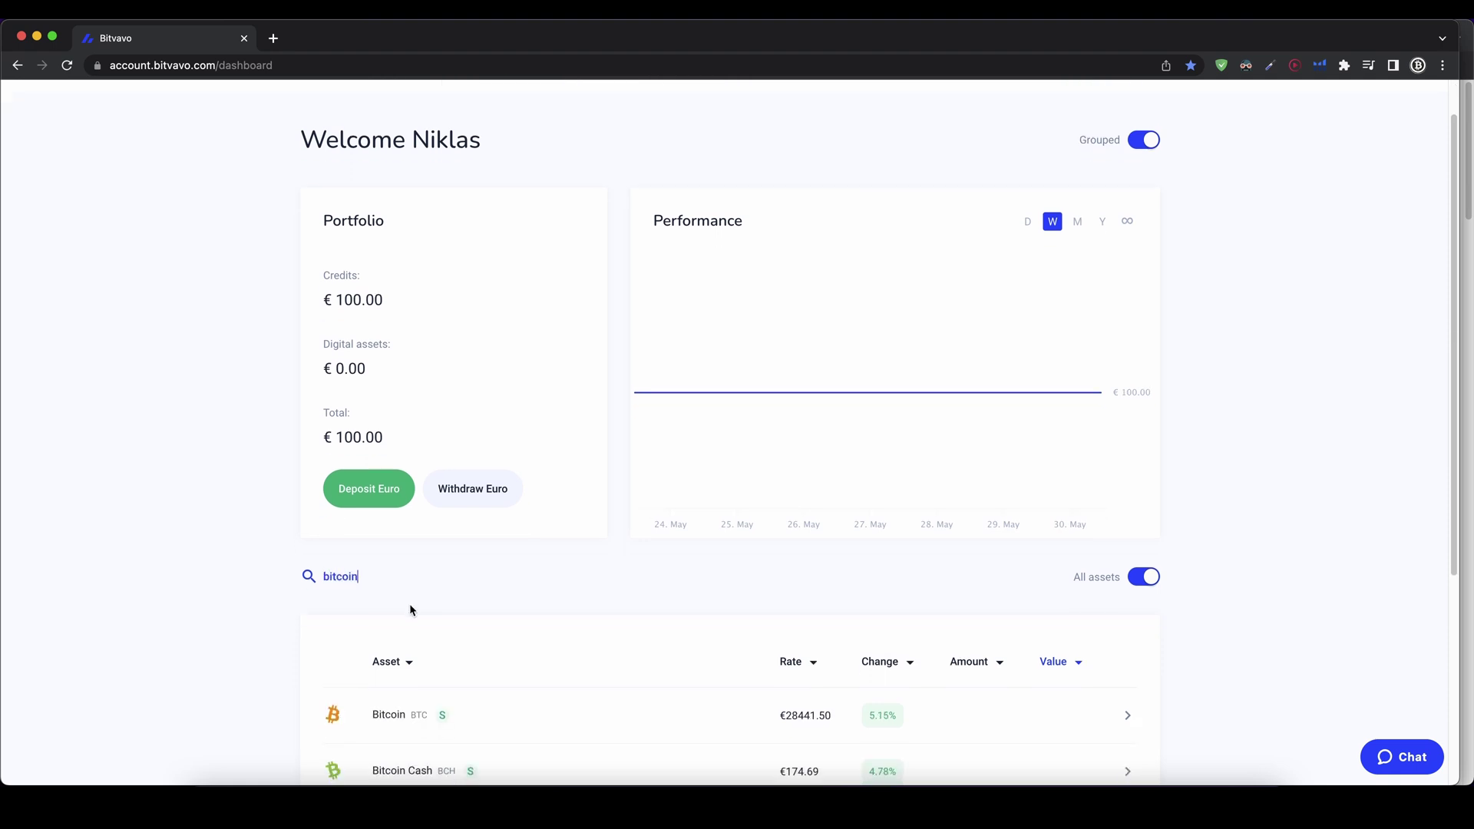
Open Bitcoin trading and set up a buy paying the full €100.00 balance.
{"action": "left_click", "coordinate": [398, 710]}
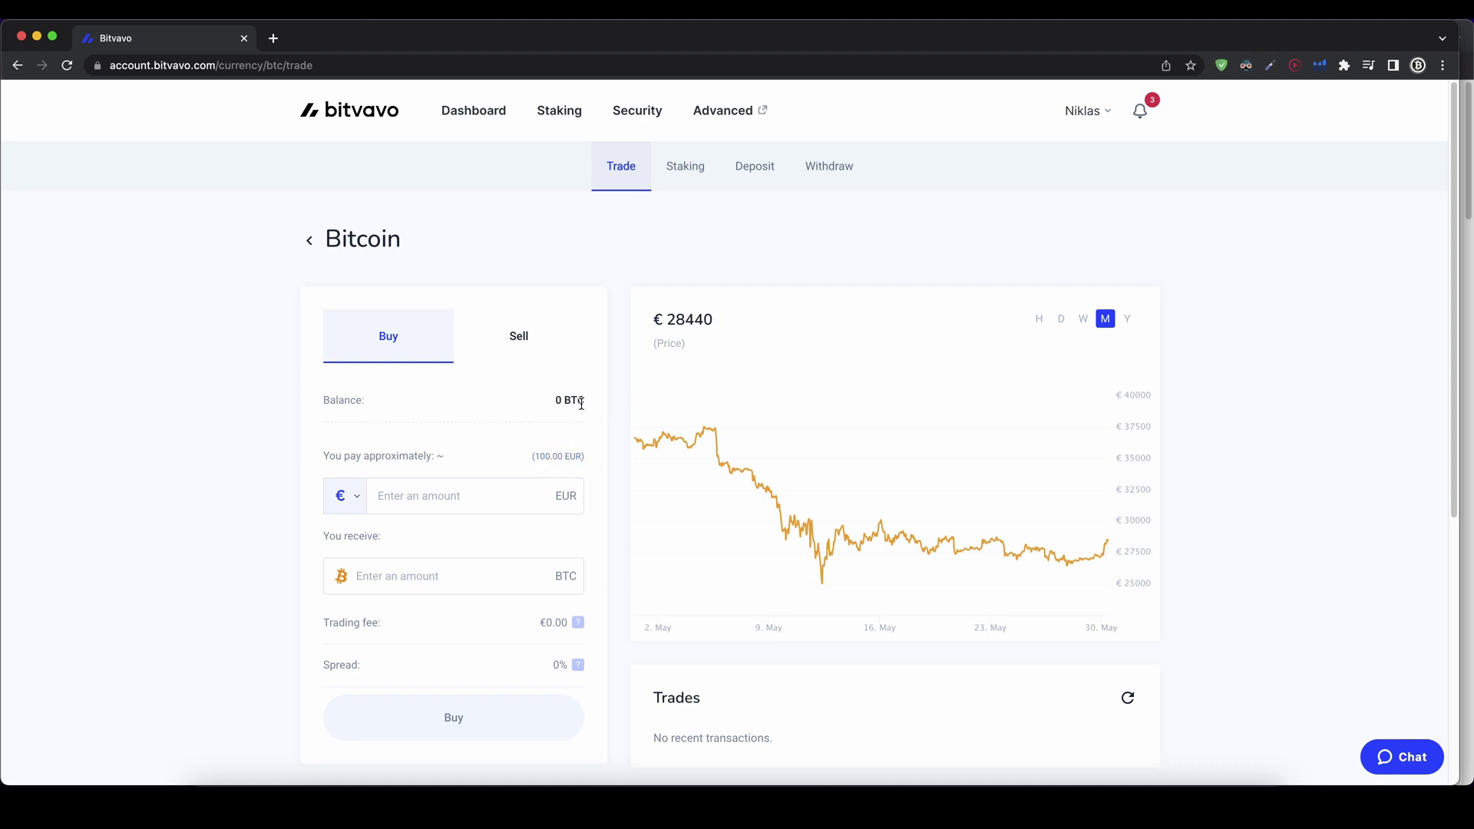
{"action": "left_click_drag", "start_coordinate": [581, 404], "coordinate": [552, 405]}
{"action": "left_click", "coordinate": [554, 417]}
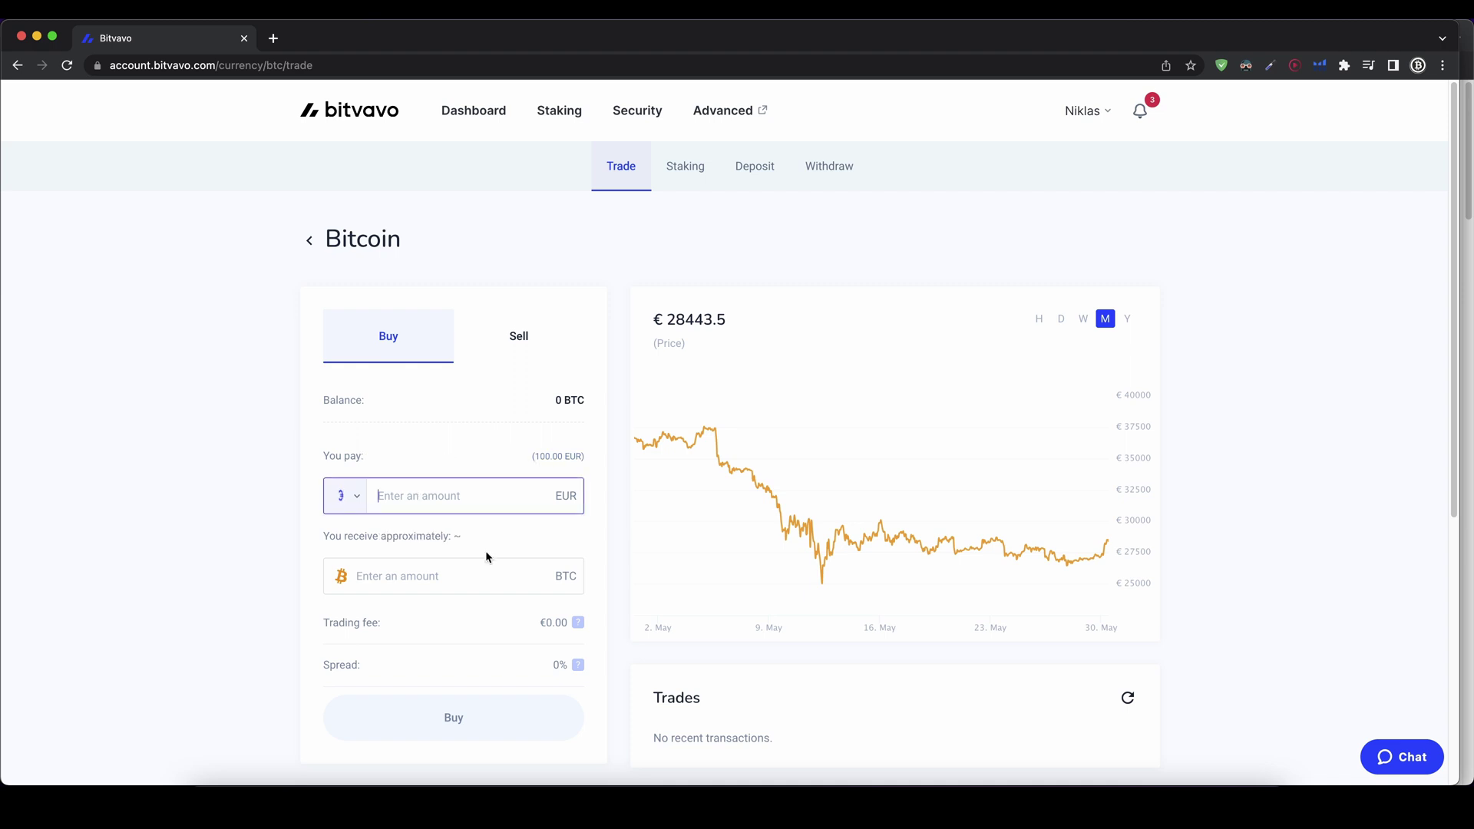
{"action": "type", "text": "50"}
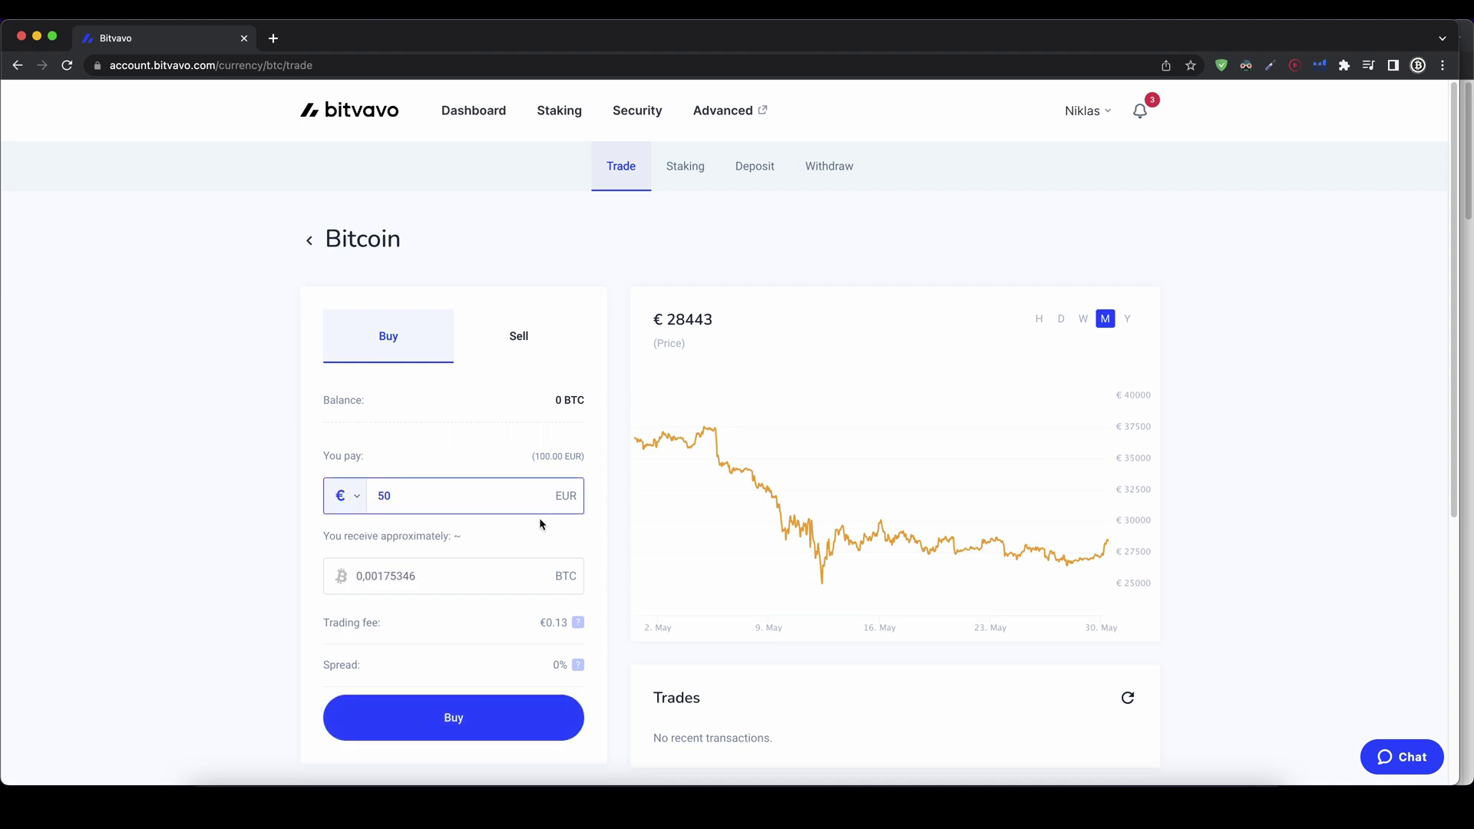
{"action": "left_click", "coordinate": [554, 459]}
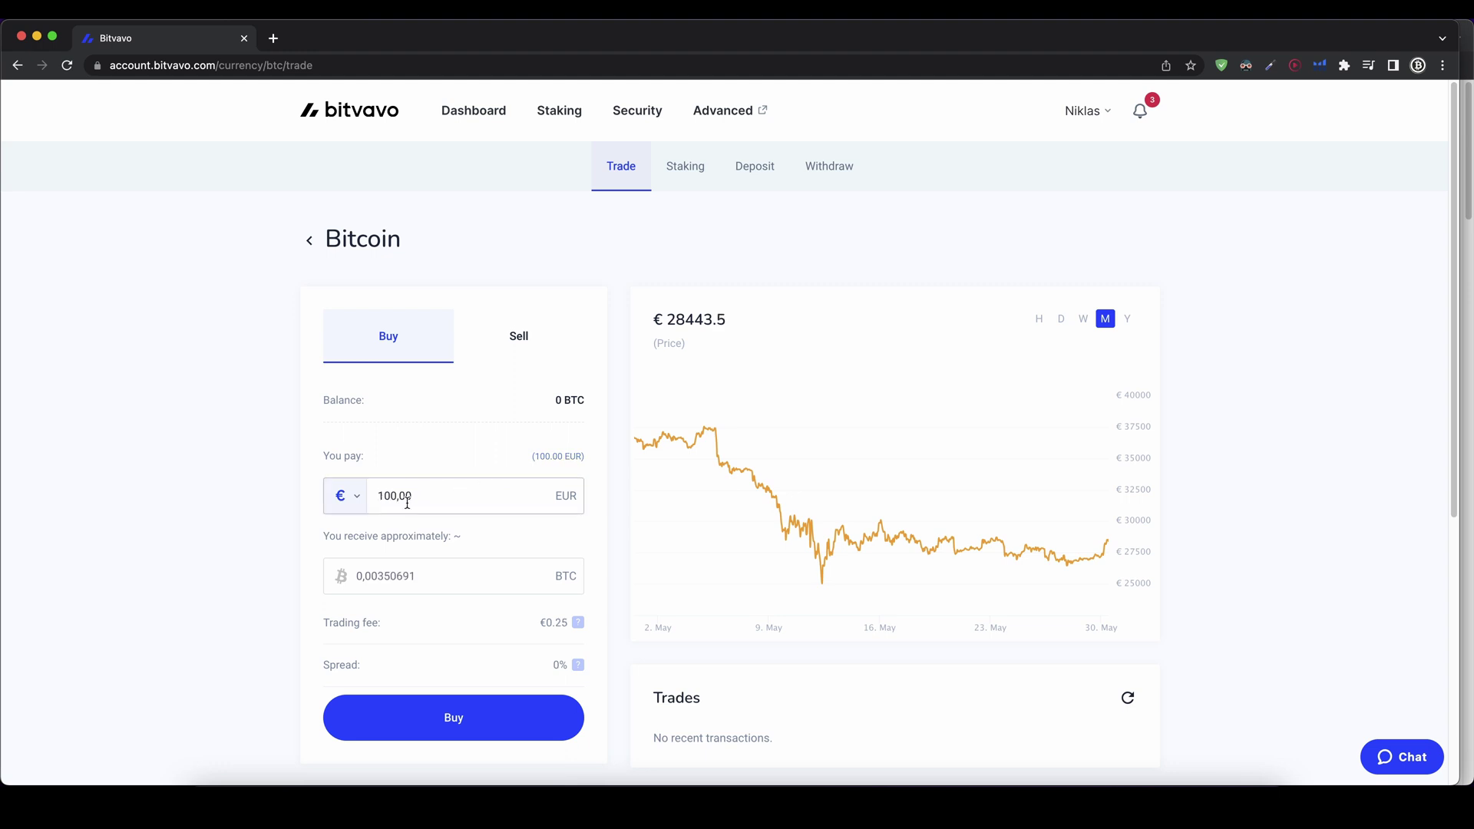
Review the buy order details, including the €0.25 trading fee.
{"action": "scroll", "coordinate": [284, 503], "scroll_direction": "down", "scroll_amount": 1}
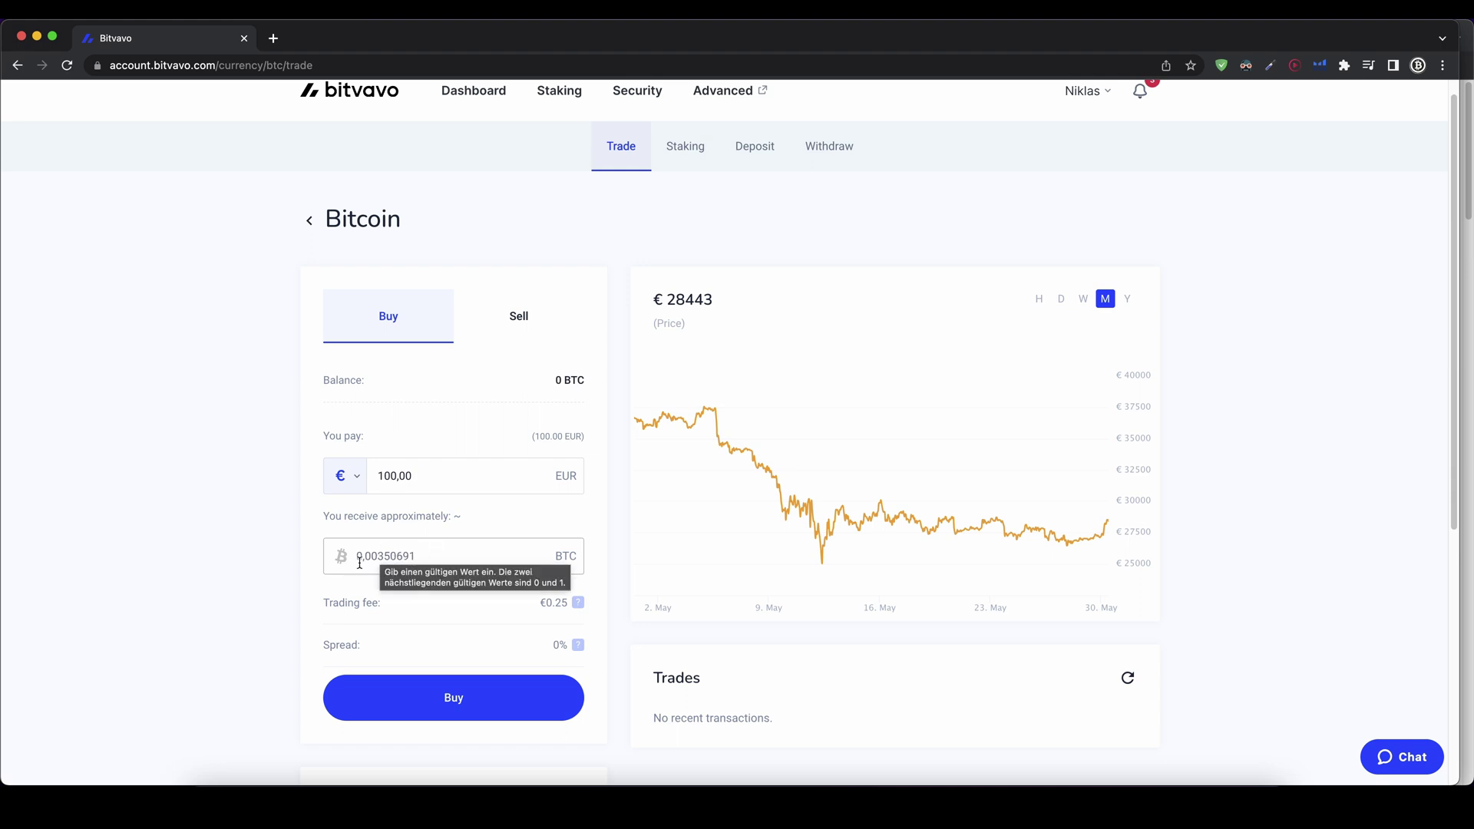
{"action": "scroll", "coordinate": [275, 510], "scroll_direction": "down", "scroll_amount": 2}
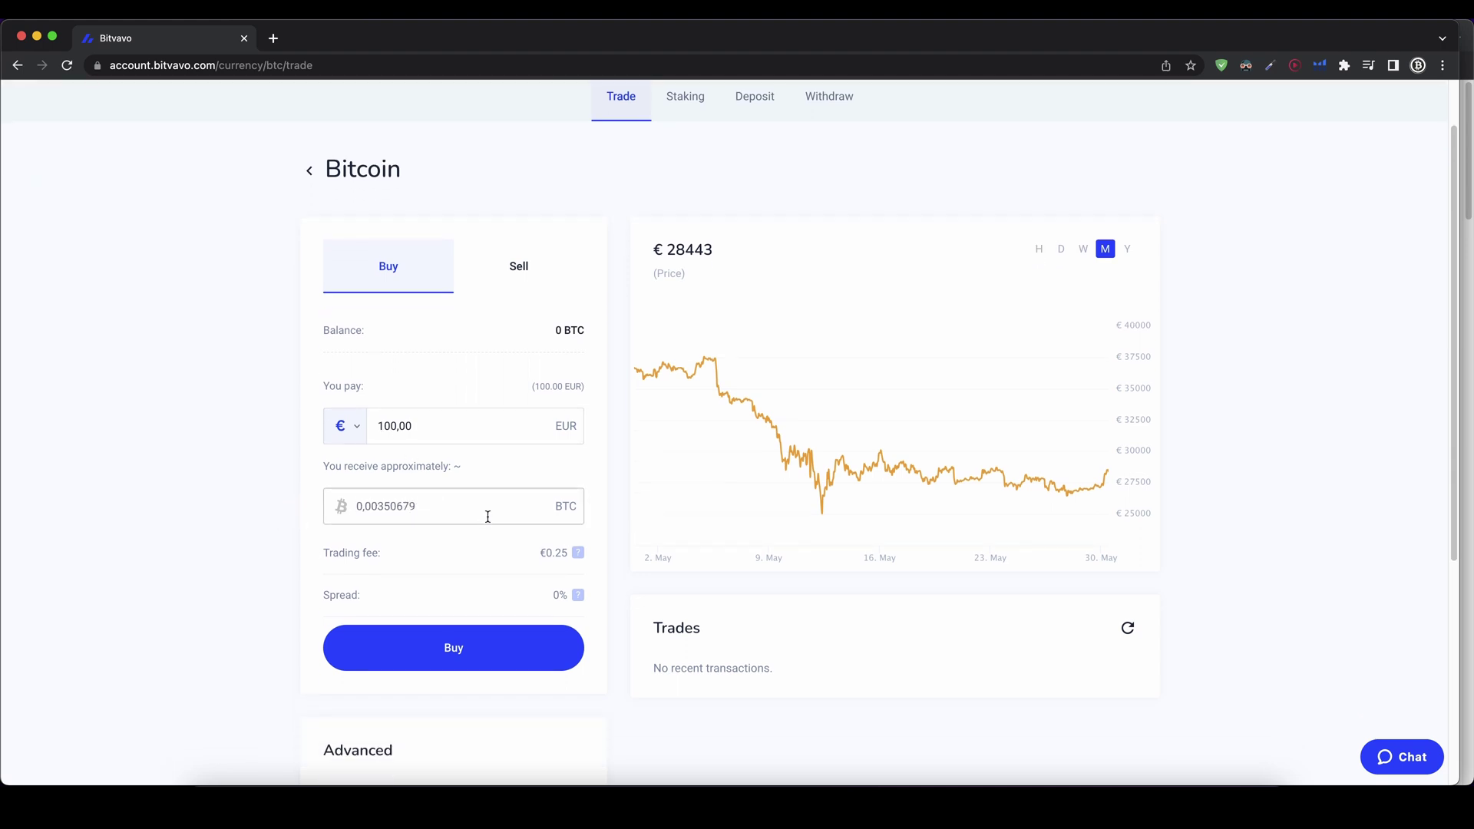
{"action": "double_click", "coordinate": [543, 553]}
{"action": "left_click", "coordinate": [543, 555]}
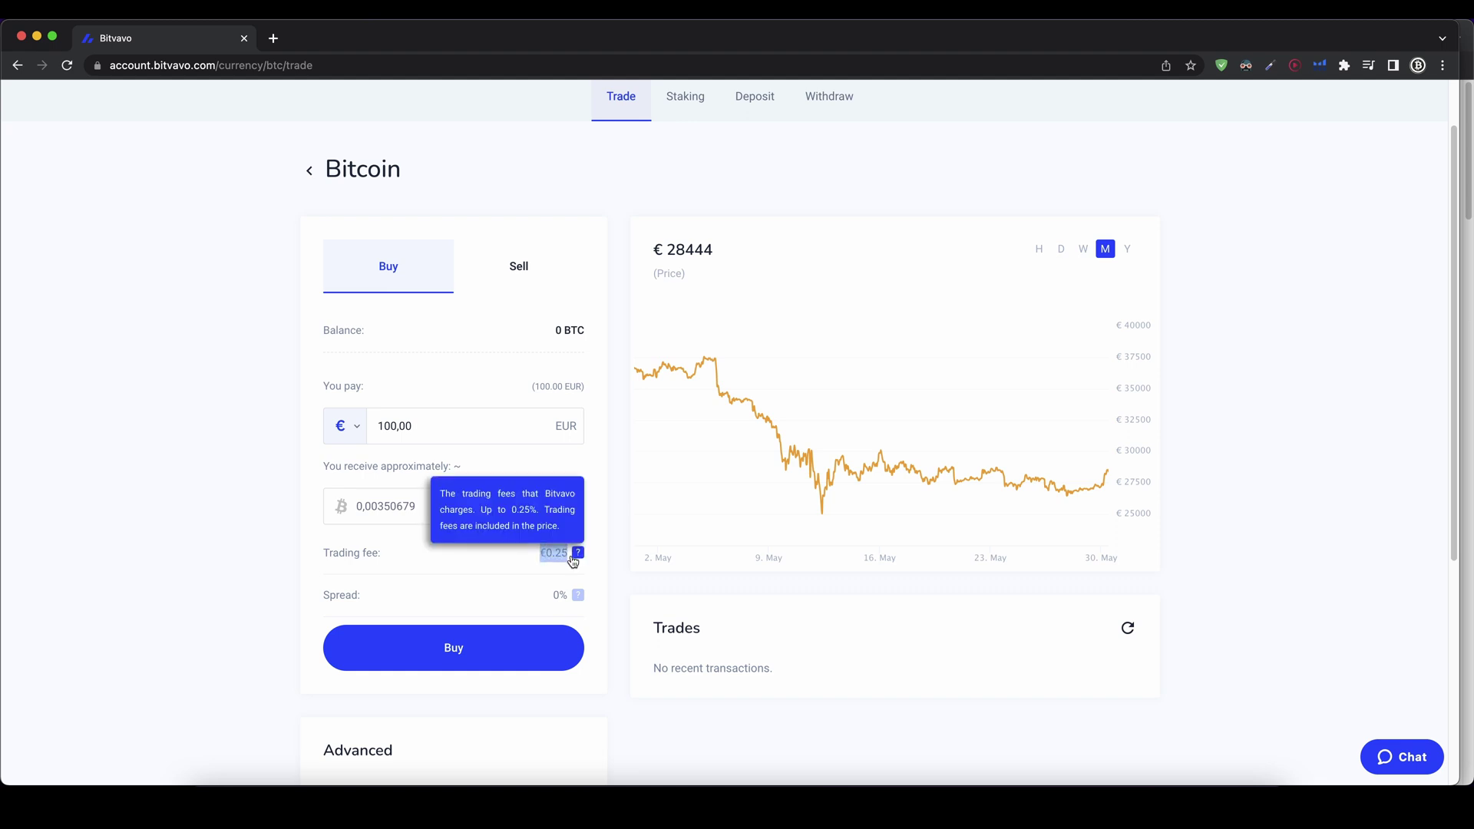
{"action": "left_click", "coordinate": [546, 554]}
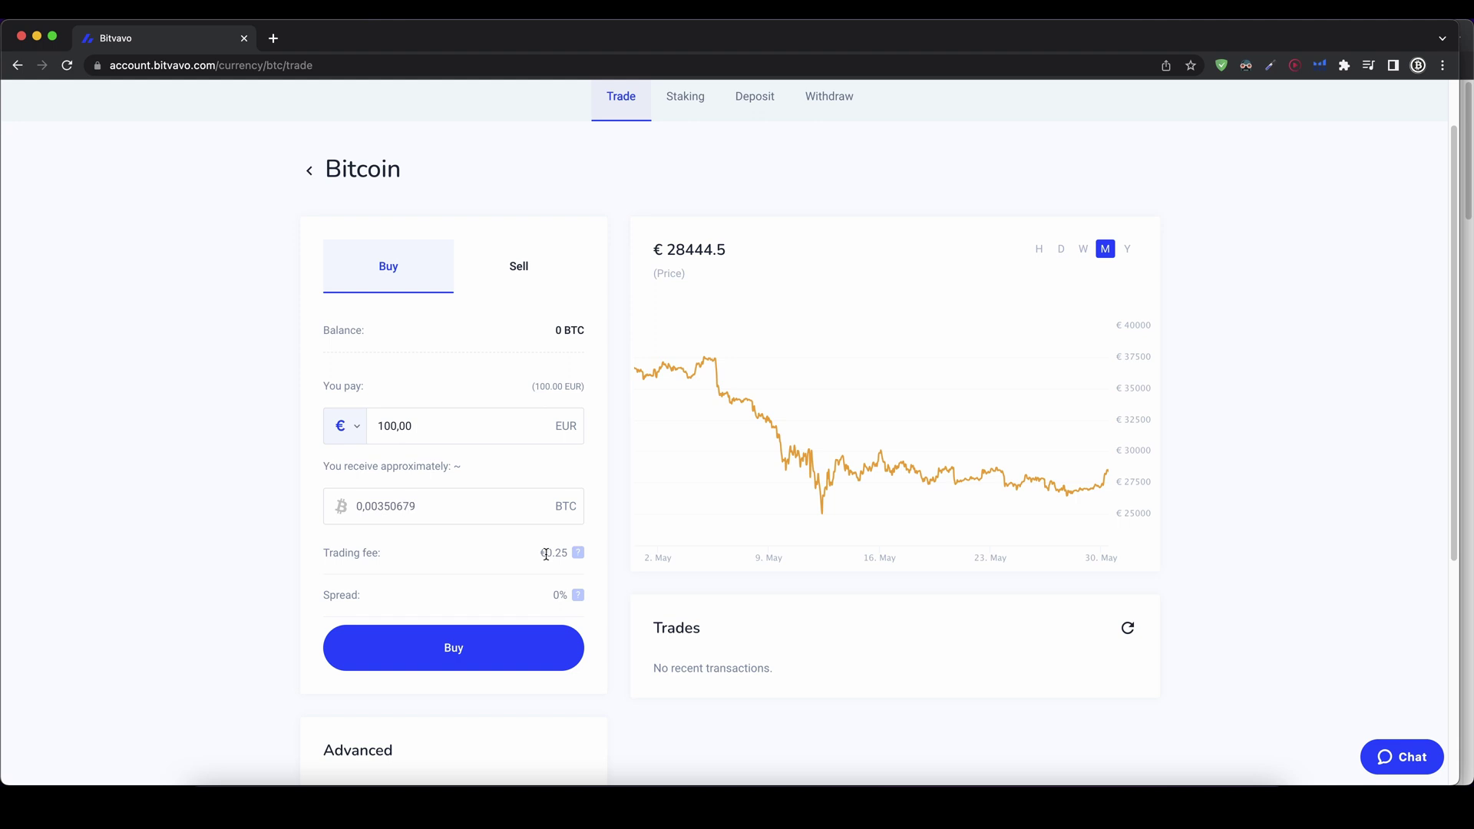
{"action": "scroll", "coordinate": [199, 446], "scroll_direction": "down", "scroll_amount": 1}
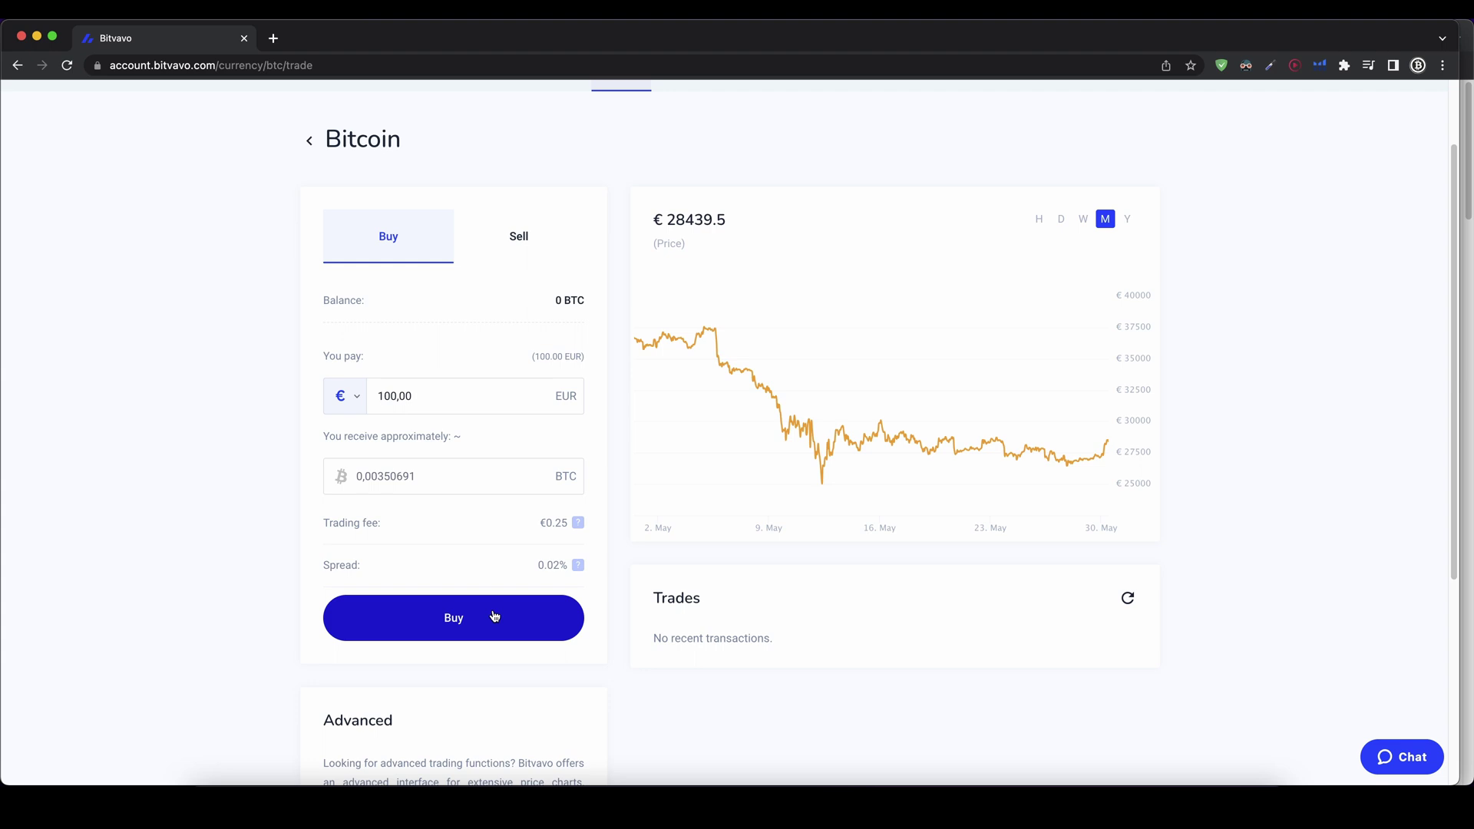
{"action": "scroll", "coordinate": [225, 283], "scroll_direction": "up", "scroll_amount": 2}
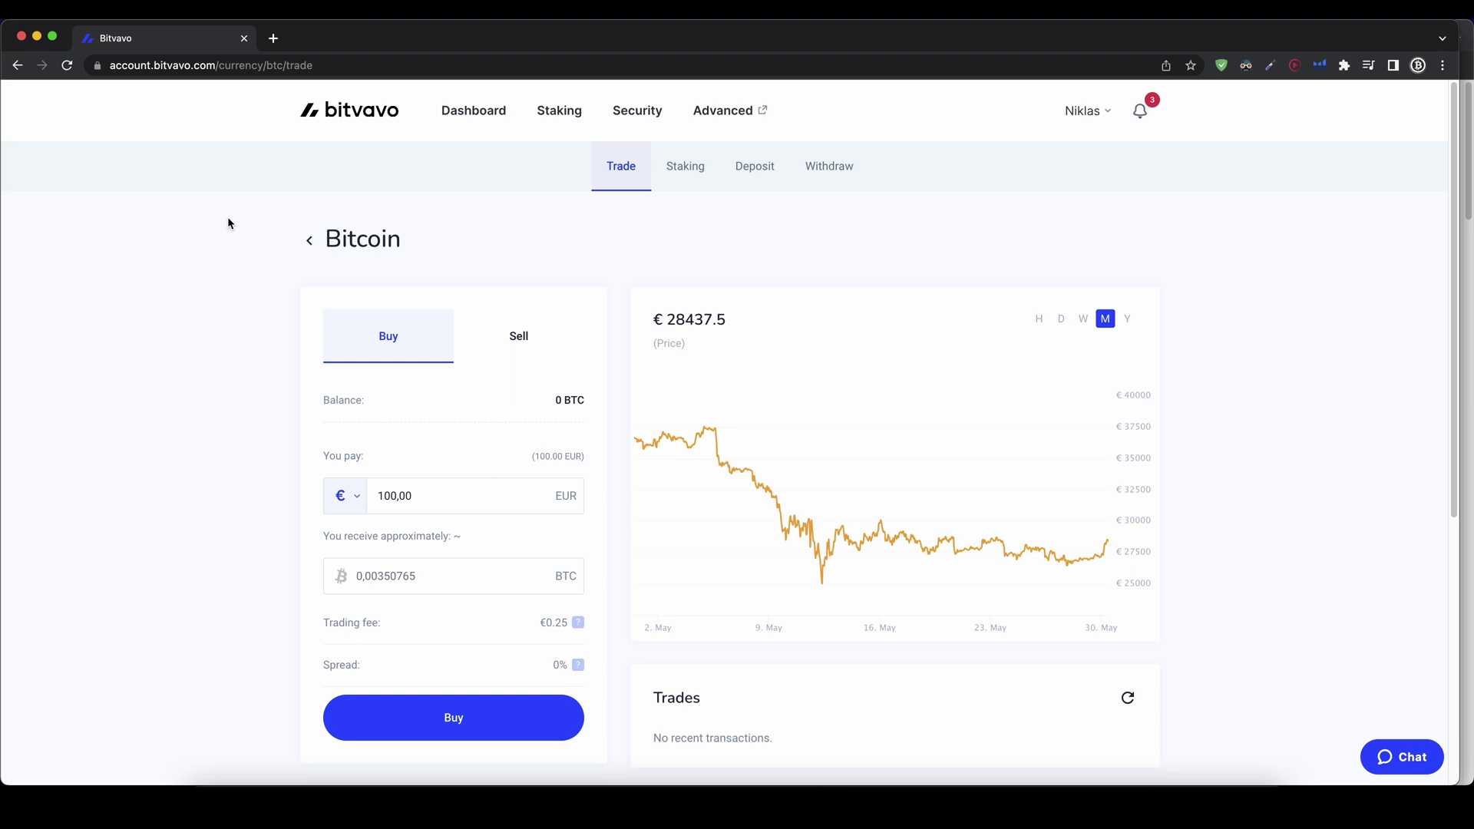
Add a new Bitcoin withdrawal address named 'XYZ Wallet' and move to the Address field.
{"action": "left_click", "coordinate": [826, 176]}
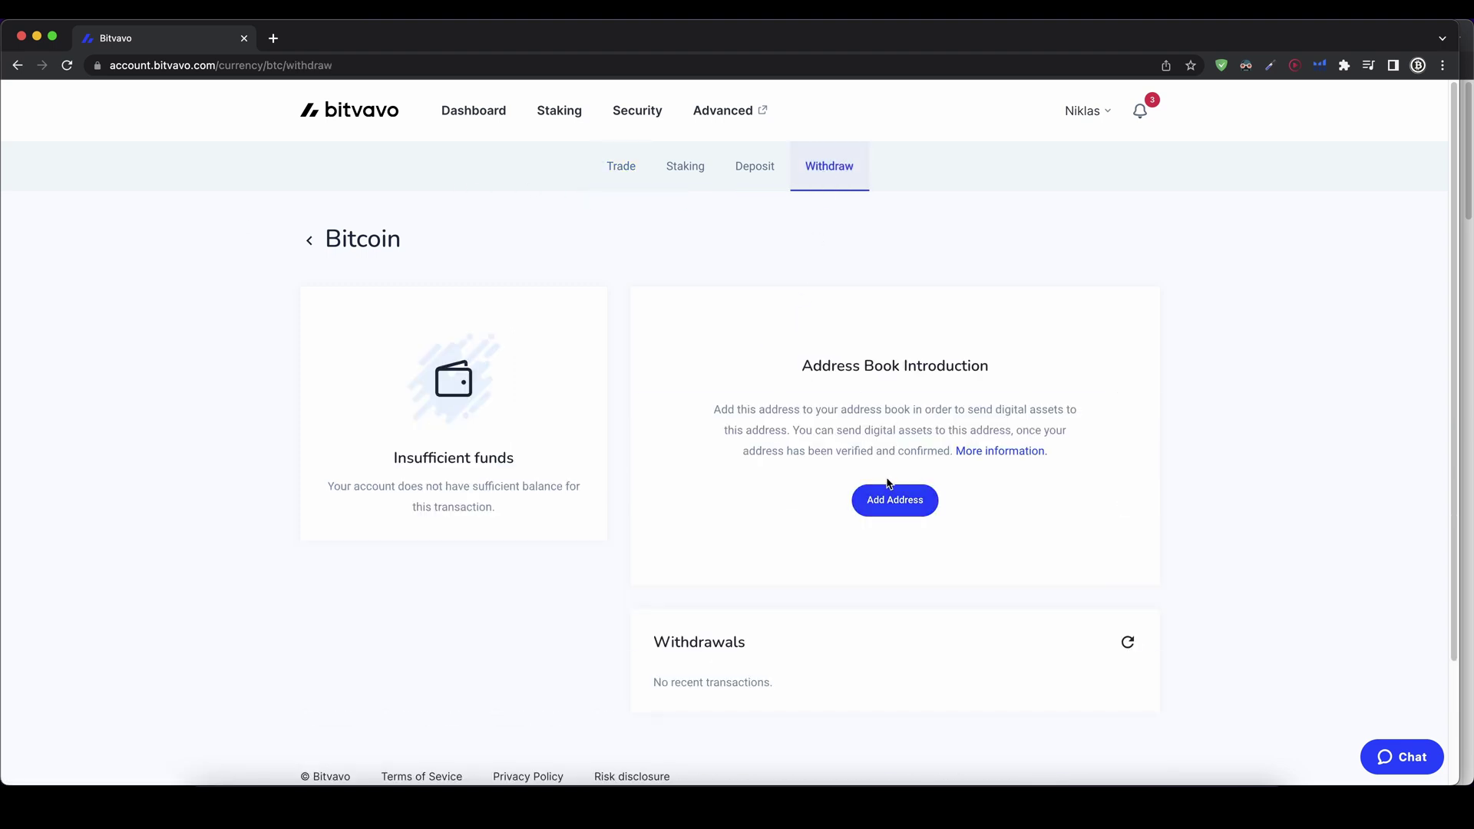
{"action": "left_click", "coordinate": [895, 500]}
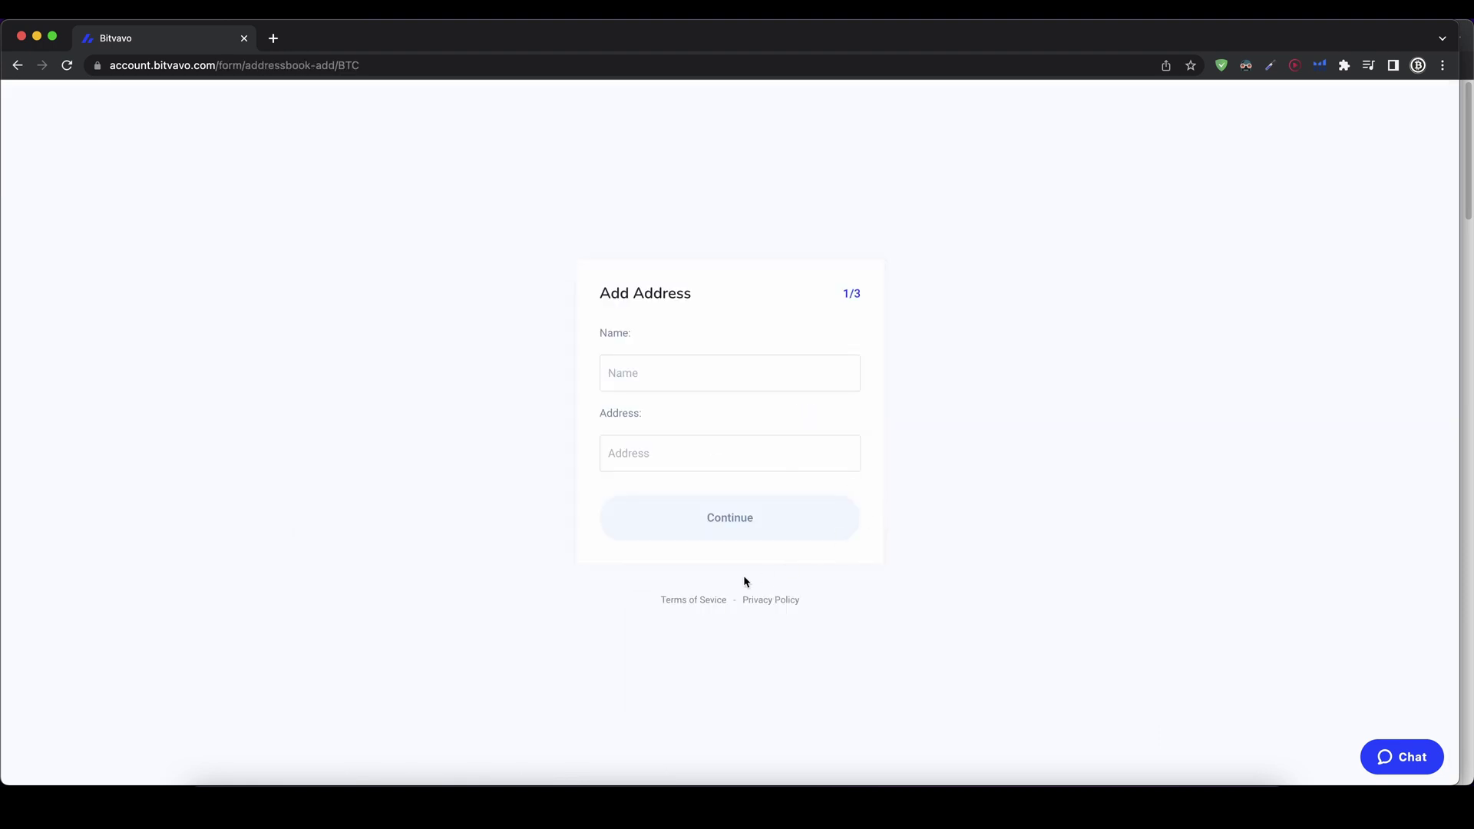
{"action": "left_click", "coordinate": [678, 373]}
{"action": "type", "text": "XYZ Wallet"}
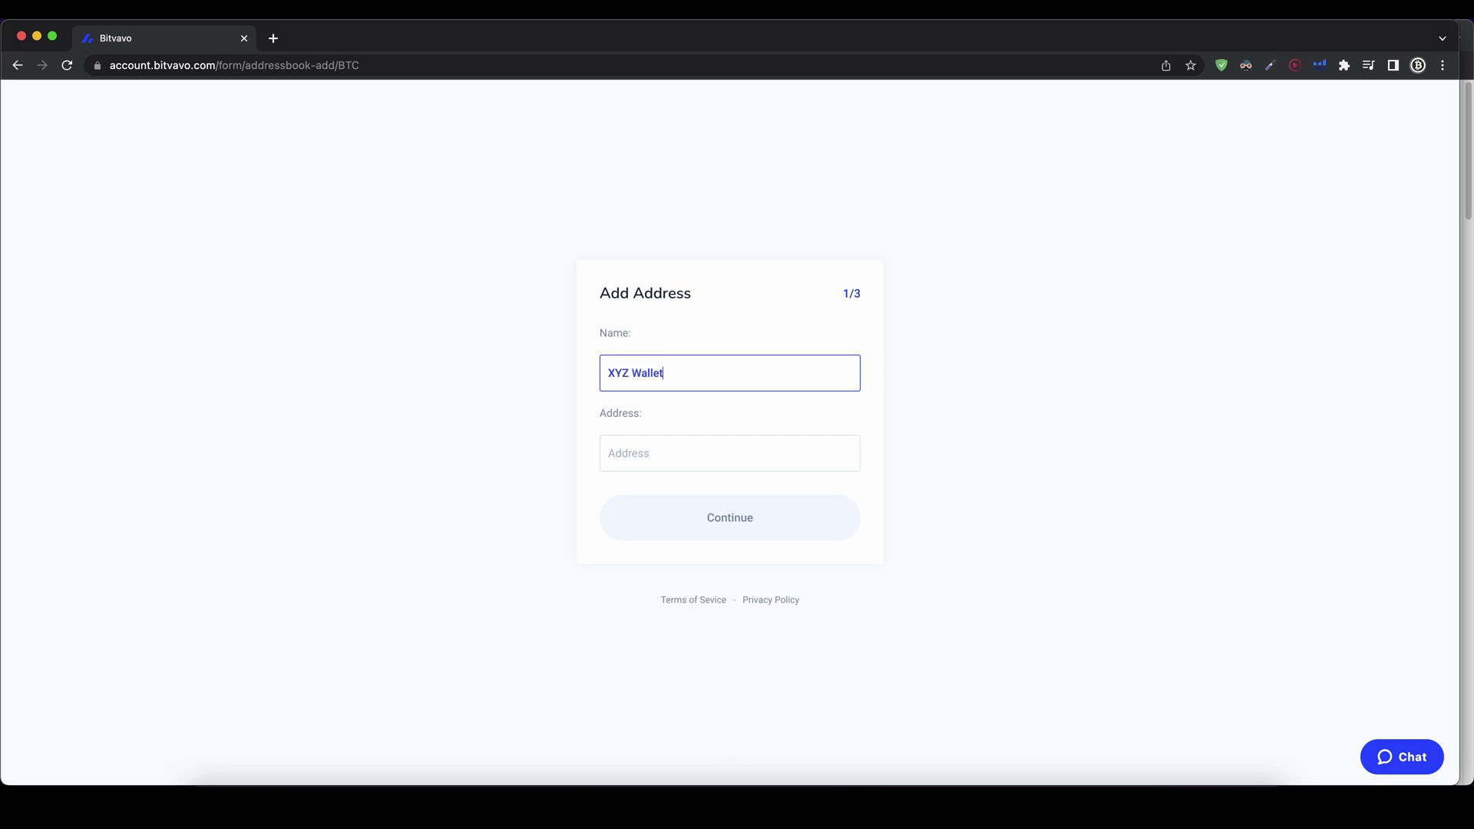
{"action": "key", "text": "Tab"}
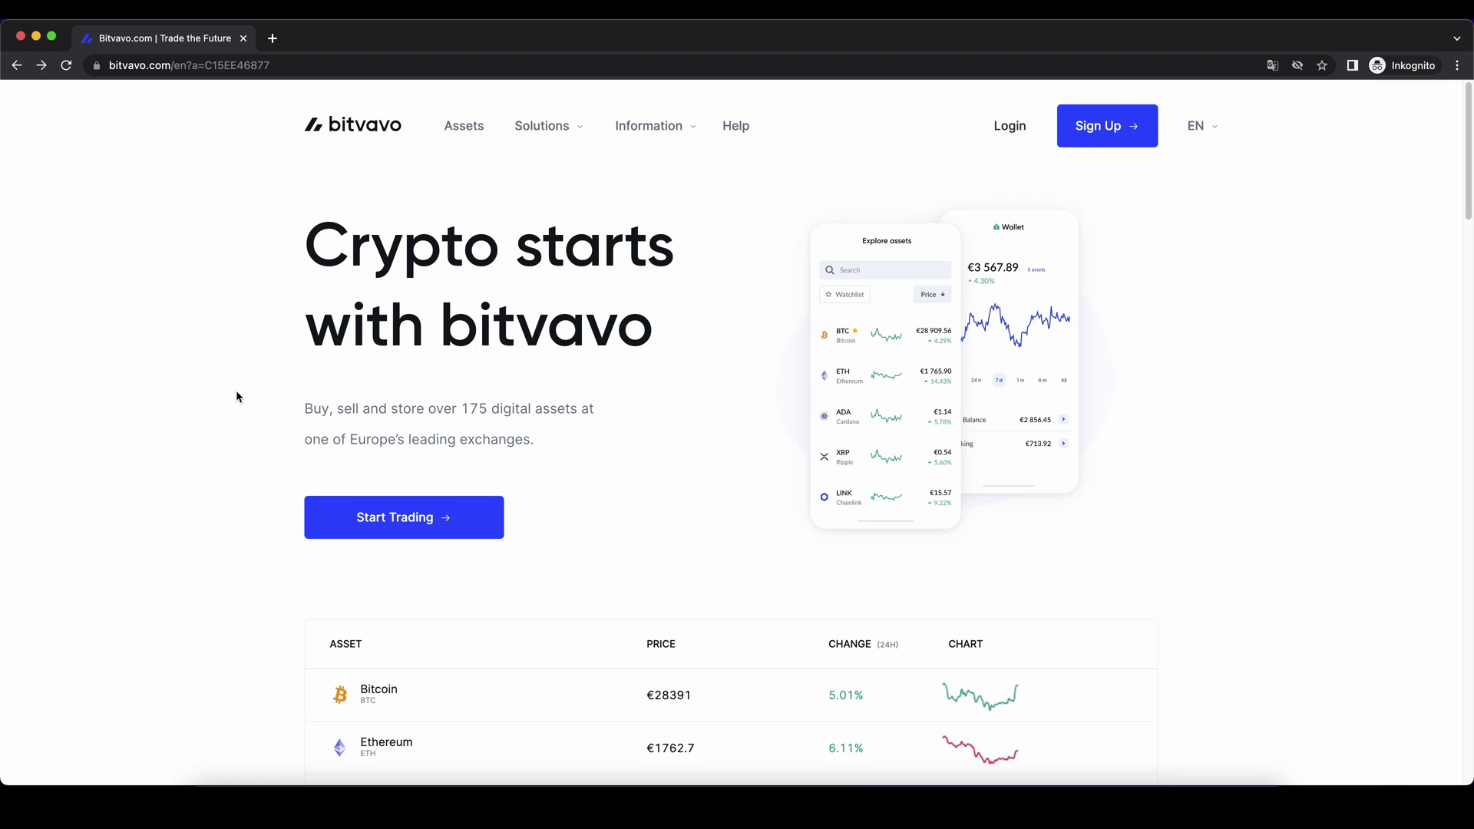
Open the Create Account form via Start Trading and note the 1.000 commission-free bonus.
{"action": "left_click", "coordinate": [431, 518]}
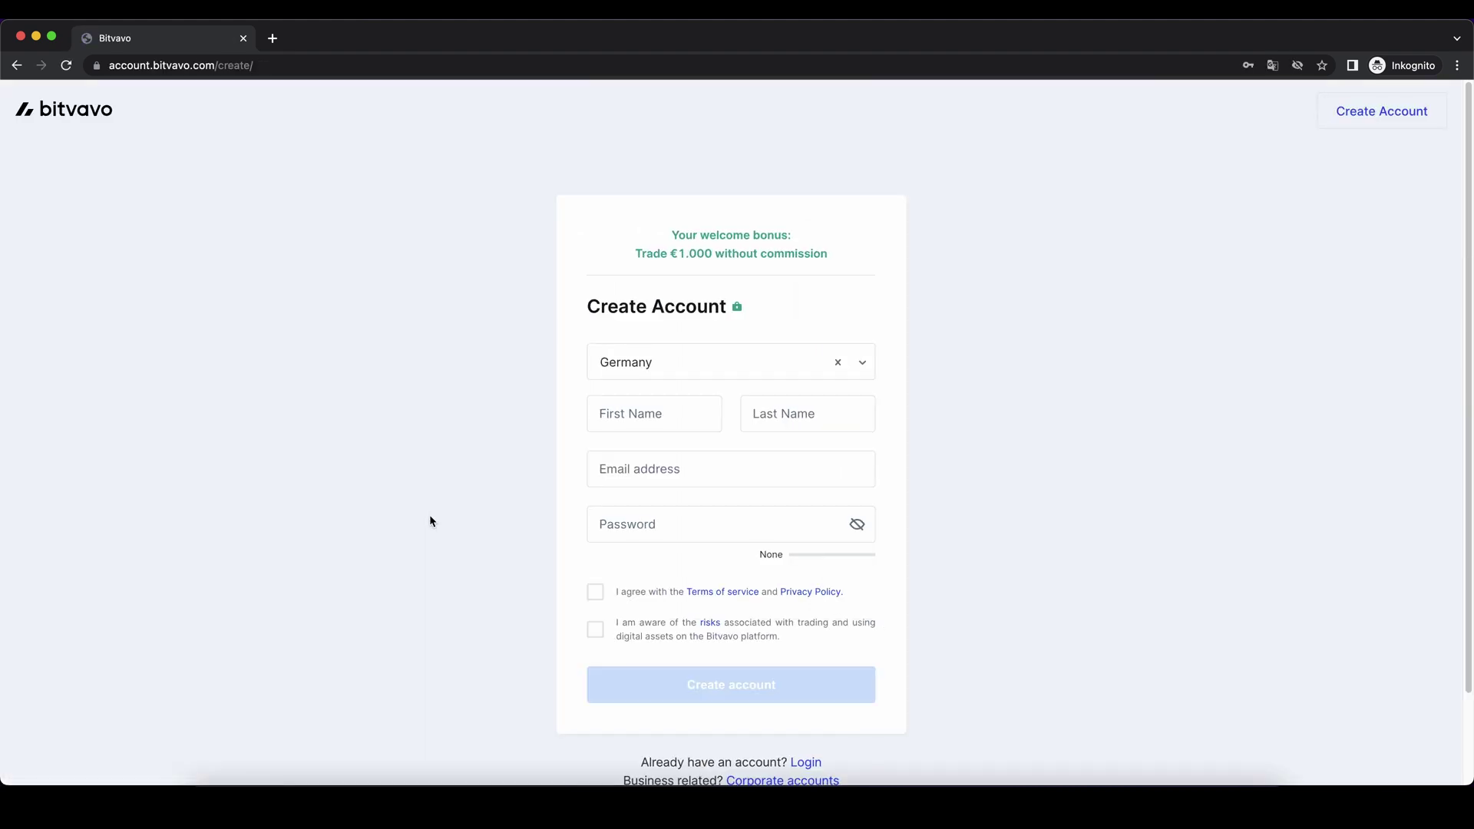
{"action": "left_click_drag", "start_coordinate": [725, 253], "coordinate": [677, 262]}
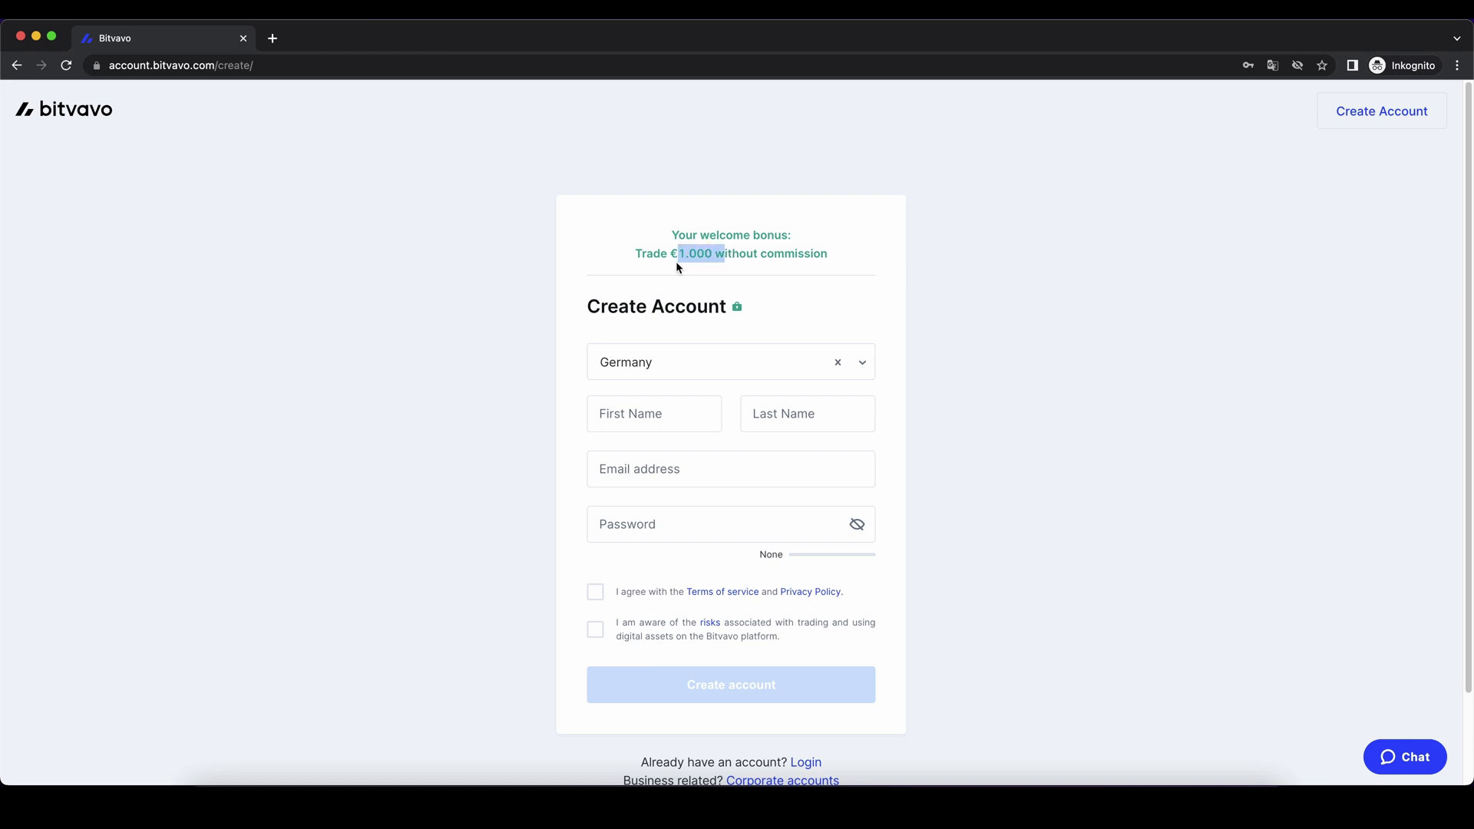